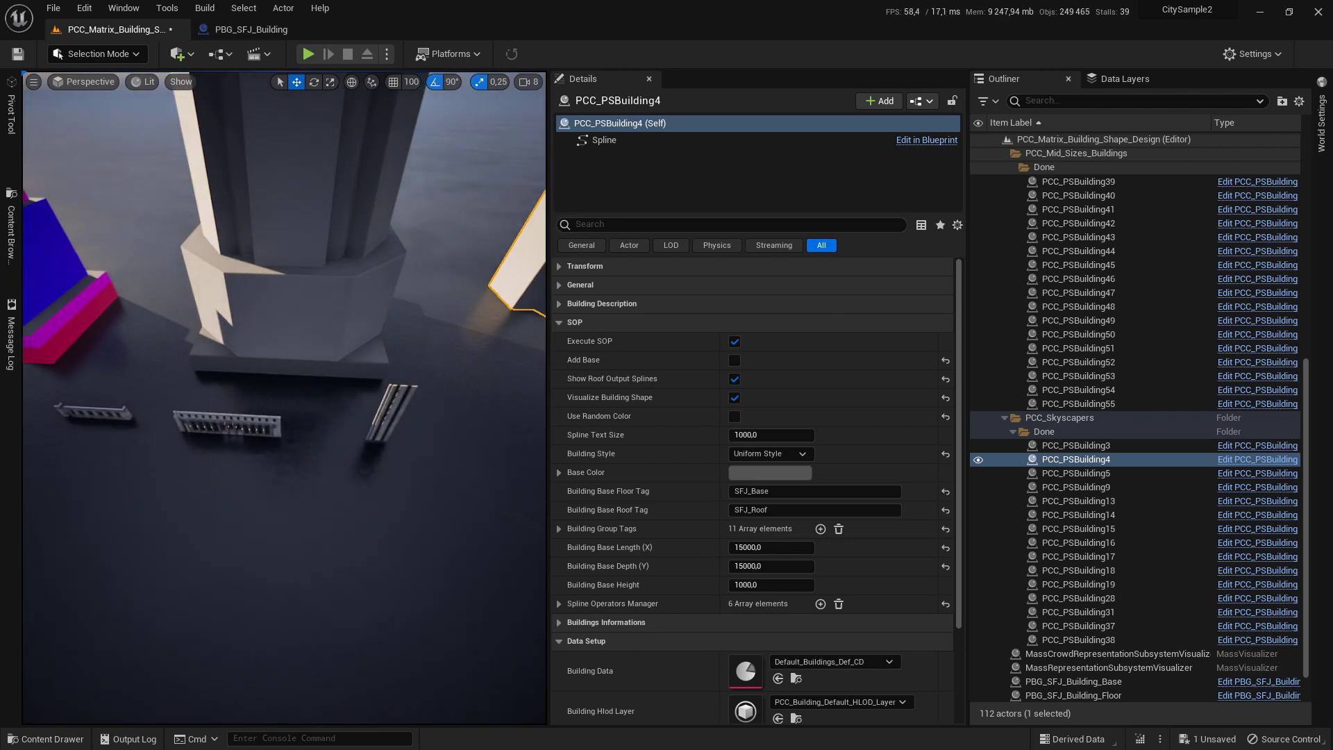
Compare the SOP settings of skyscrapers PCC_PSBuilding19 and PCC_PSBuilding4, selecting each in the viewport
right_drag(284, 397, 295, 181)
click(224, 198)
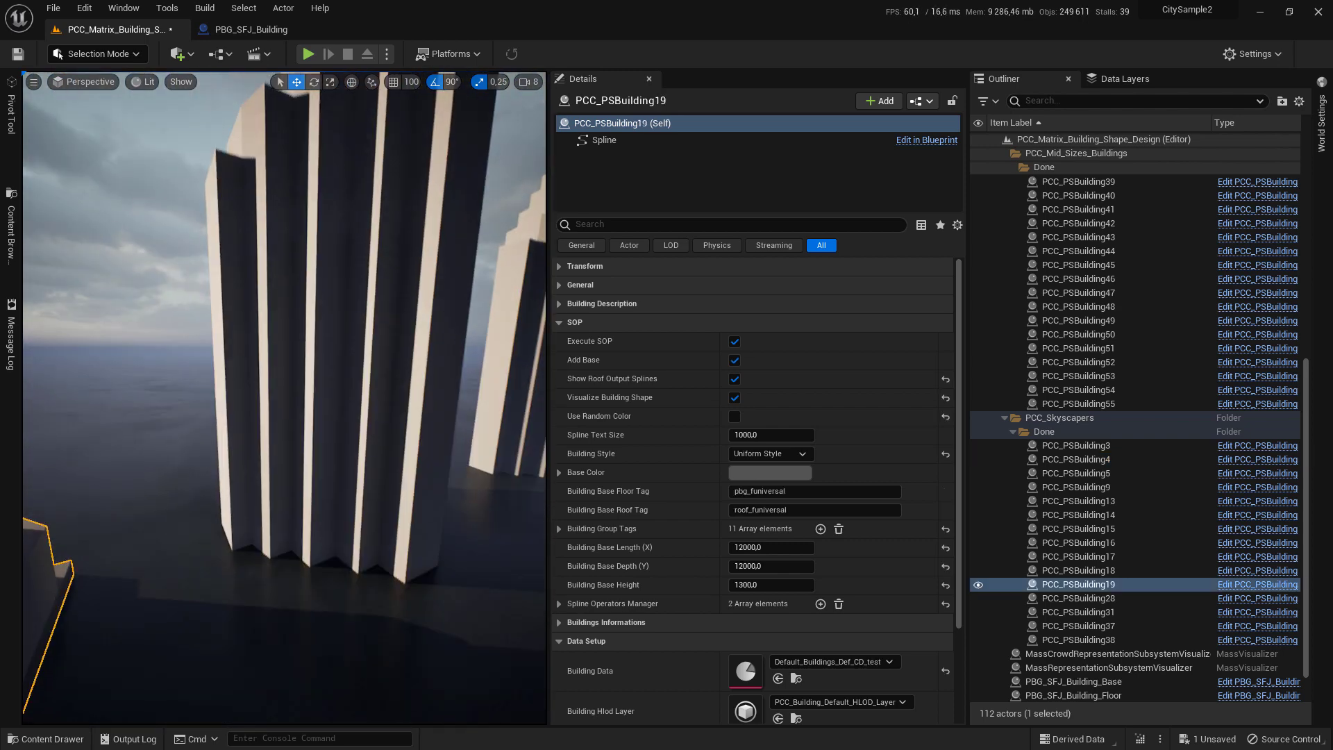
click(321, 311)
mouse_move(320, 311)
right_down()
mouse_move(334, 306)
mouse_move(323, 311)
right_up()
right_drag(402, 305, 236, 333)
click(193, 339)
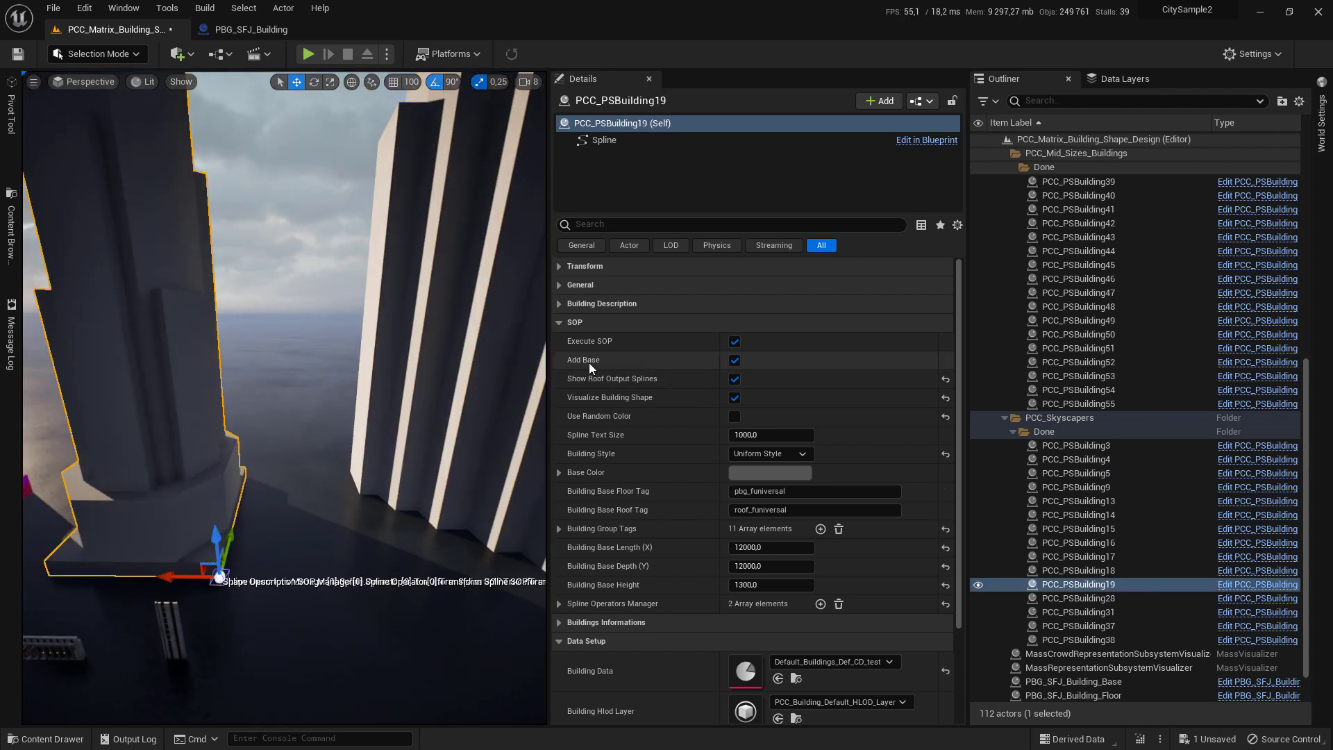
right_drag(381, 350, 448, 343)
click(381, 350)
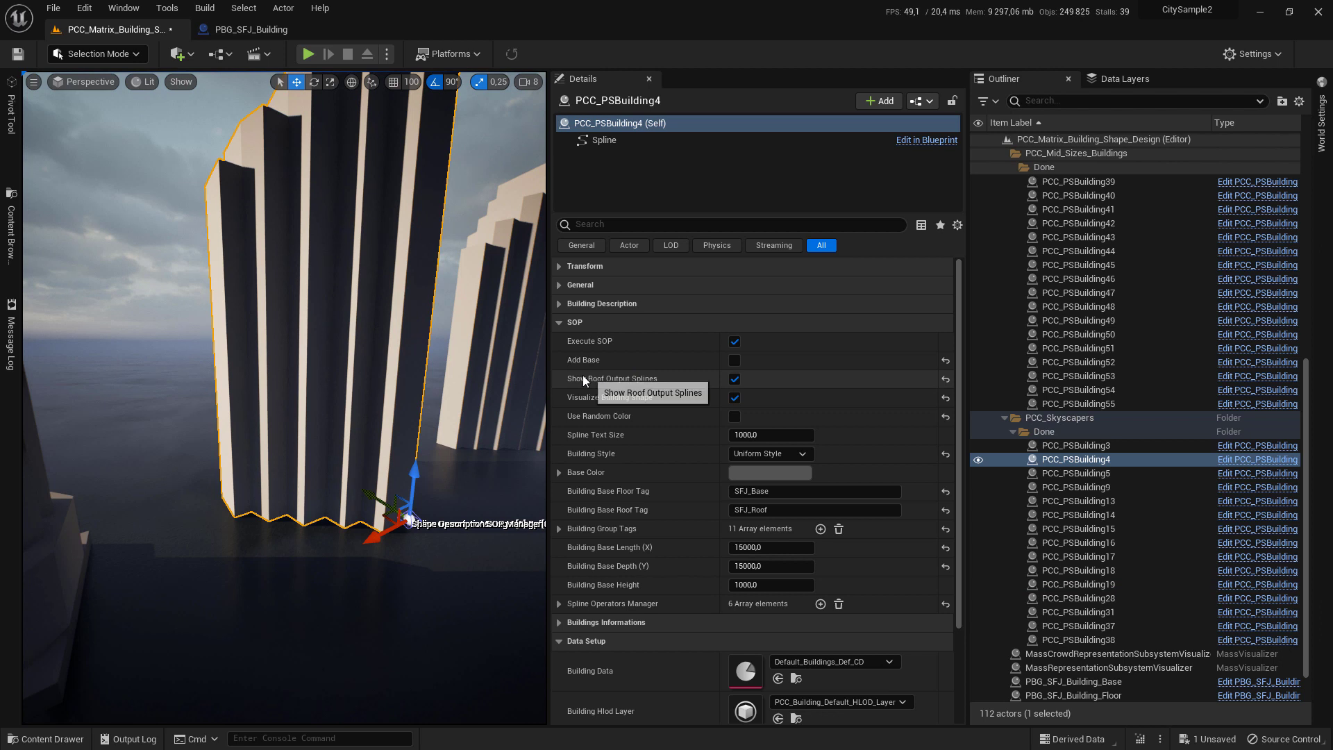
Try adding a base to PCC_PSBuilding4, and turn the Add Base option off again
click(735, 360)
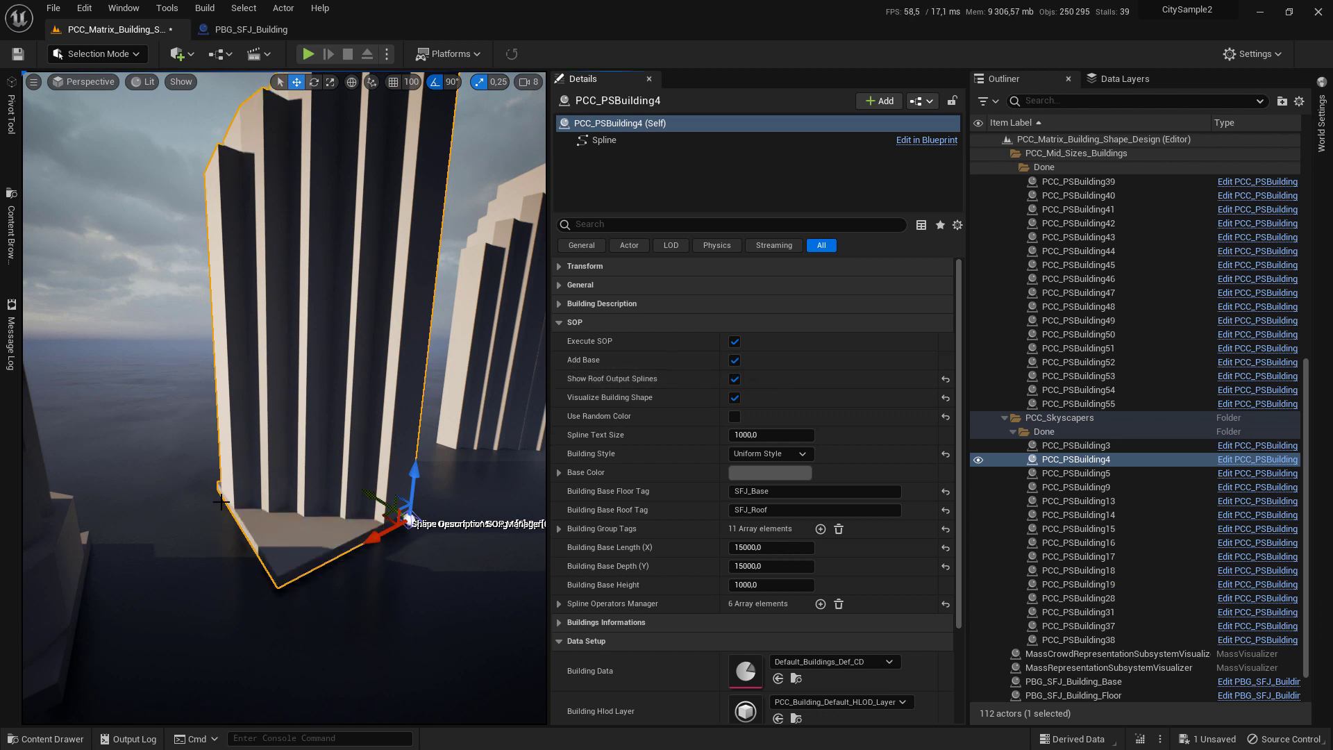
click(735, 360)
right_drag(249, 337, 249, 313)
right_drag(244, 417, 236, 514)
mouse_move(185, 559)
right_down()
mouse_move(177, 573)
mouse_move(186, 535)
right_up()
right_drag(237, 347, 238, 271)
scroll(341, 317, down, 4)
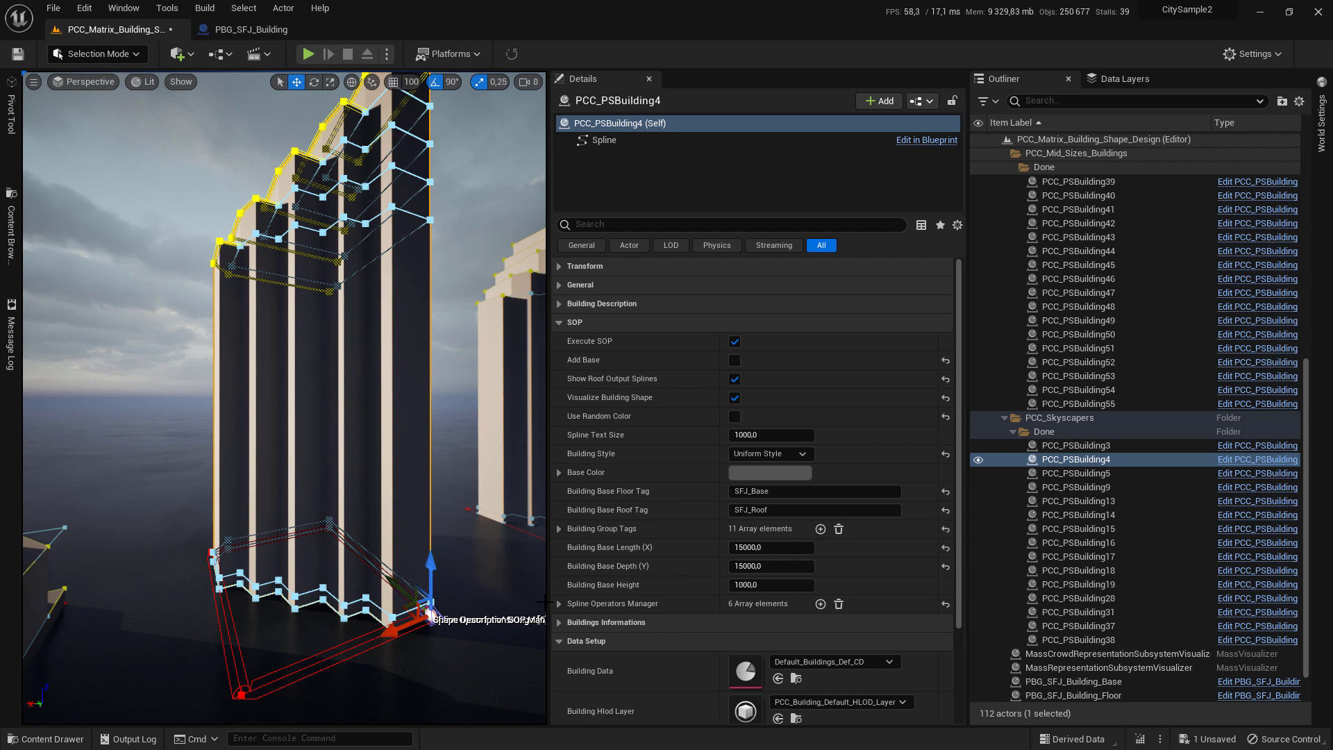
Expand Index [0] of the Spline Operators Manager and examine the spline outlines along PCC_PSBuilding4's base and stepped roofs
click(559, 604)
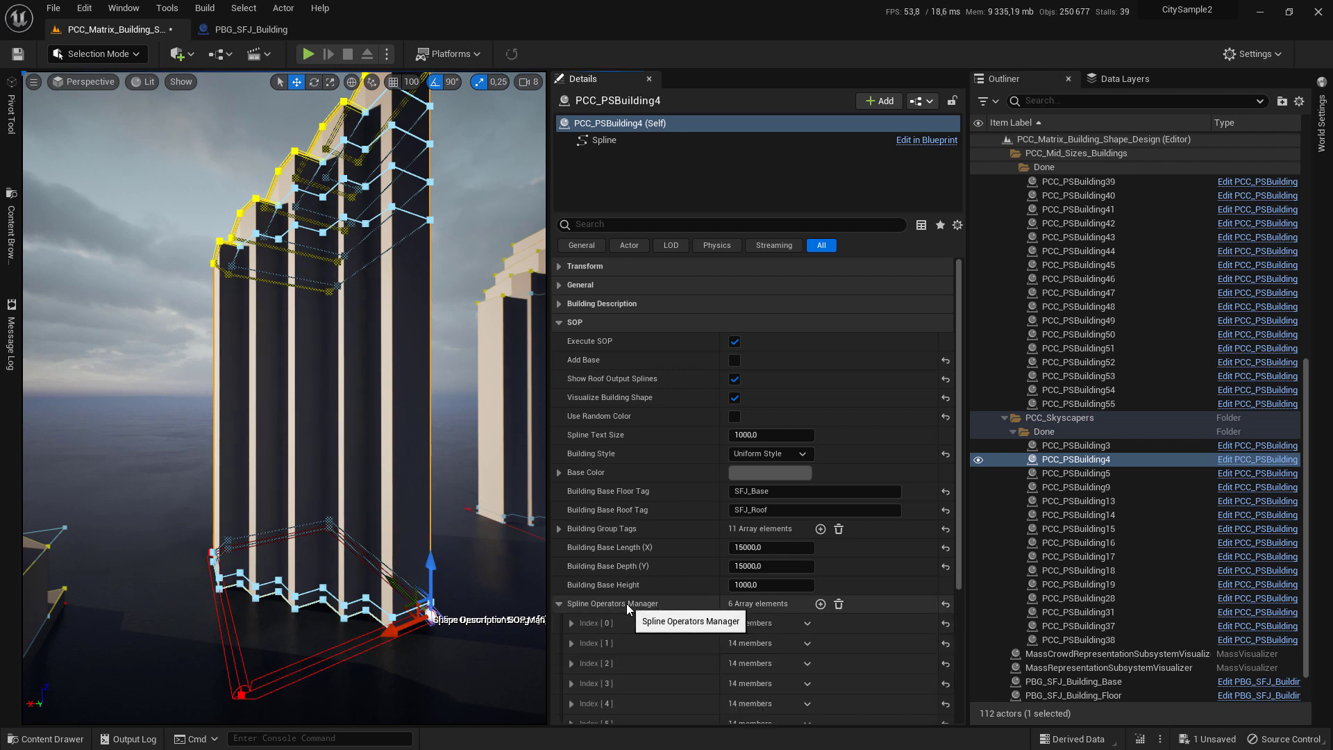
click(571, 622)
scroll(199, 262, up, 2)
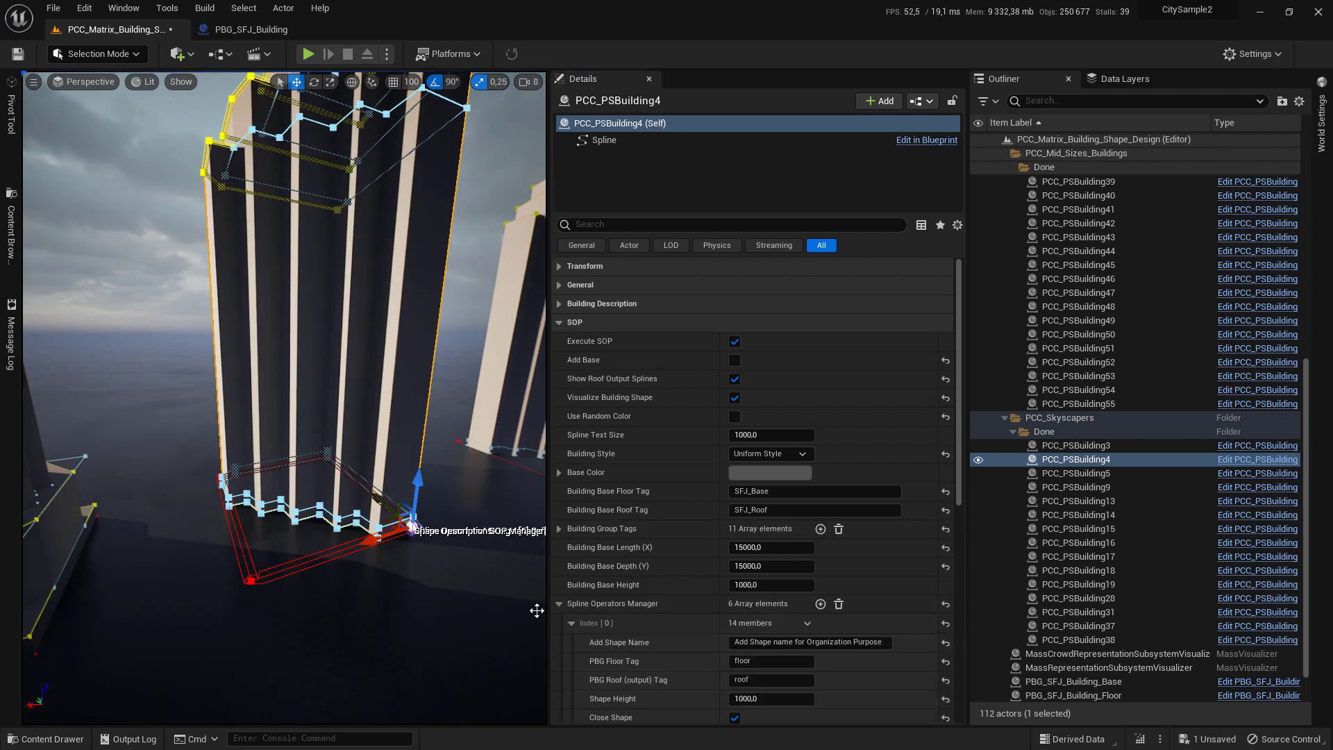
right_drag(274, 475, 250, 492)
right_drag(240, 438, 232, 409)
key(g)
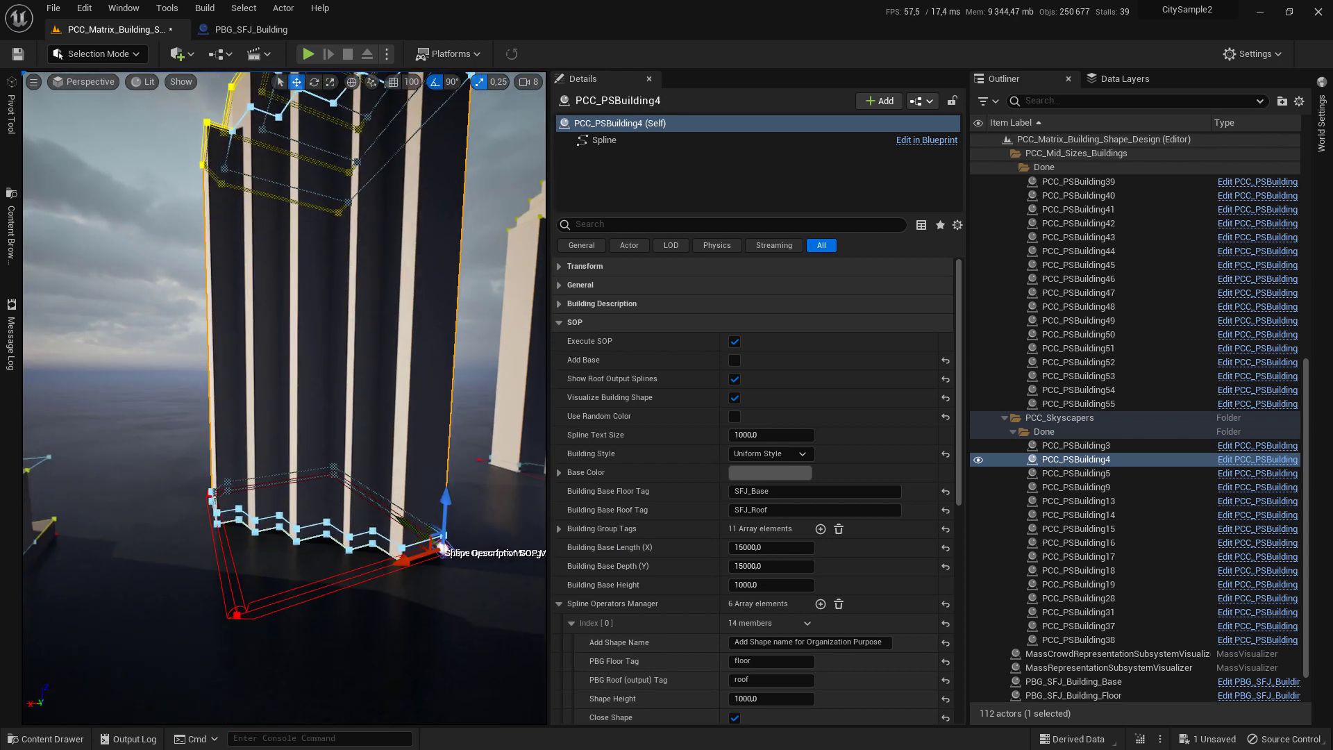
right_drag(374, 569, 376, 572)
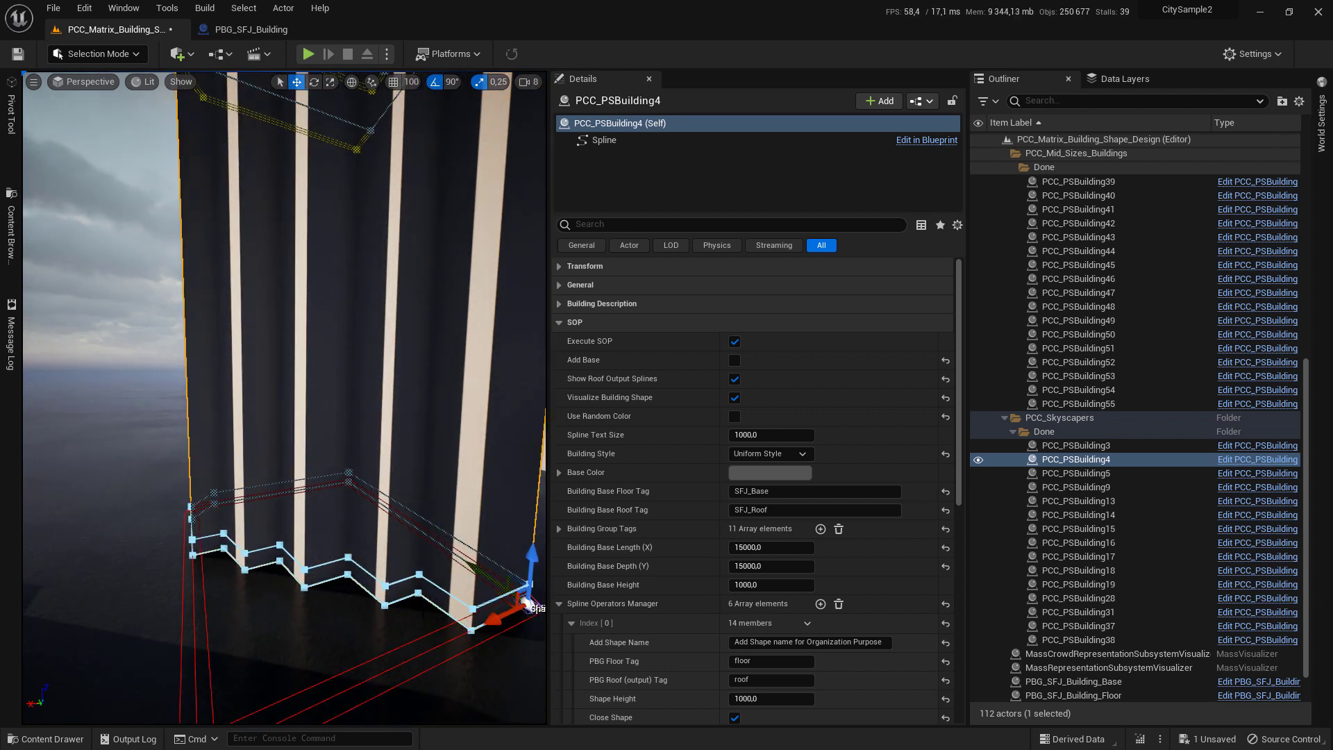
right_drag(374, 599, 365, 614)
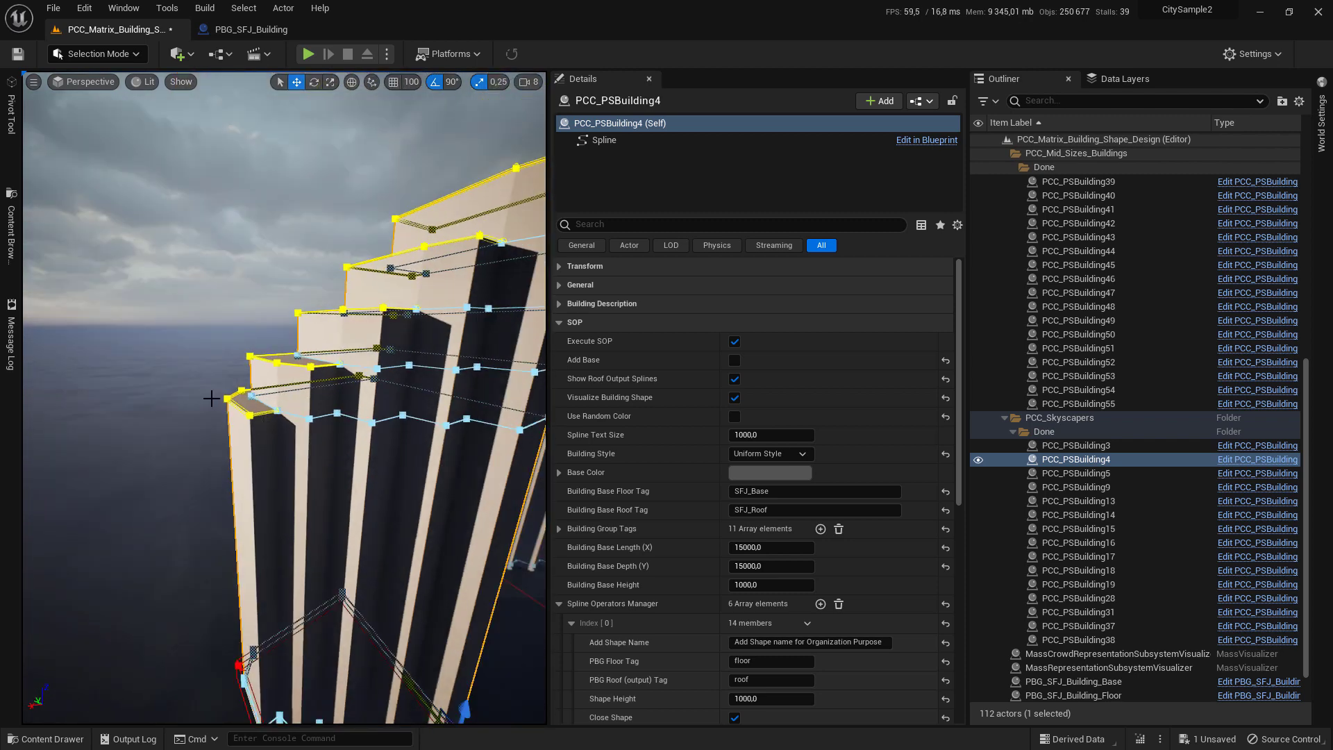
right_drag(243, 503, 188, 504)
right_drag(191, 345, 191, 345)
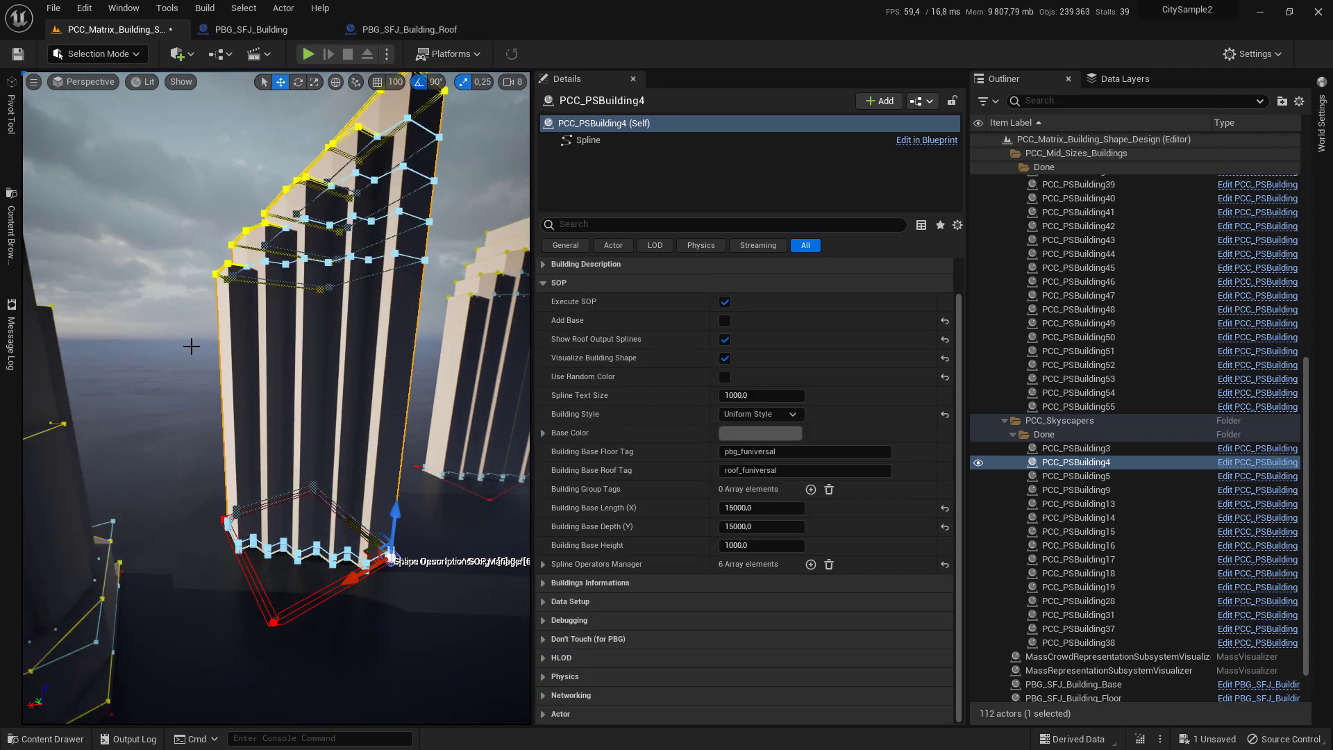
Set the PBG Floor Tag of Index [0] in PCC_PSBuilding4's Spline Operators Manager to base
right_drag(125, 474, 48, 479)
key(f)
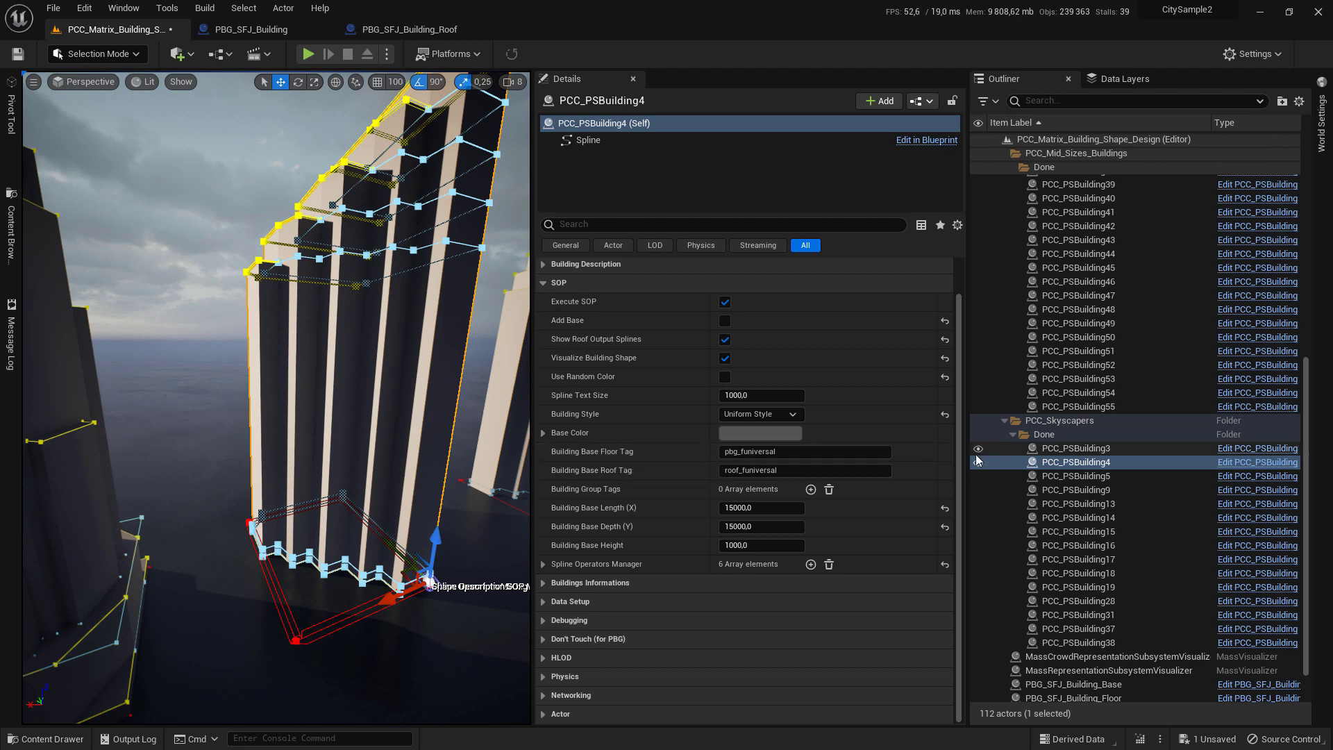
click(544, 564)
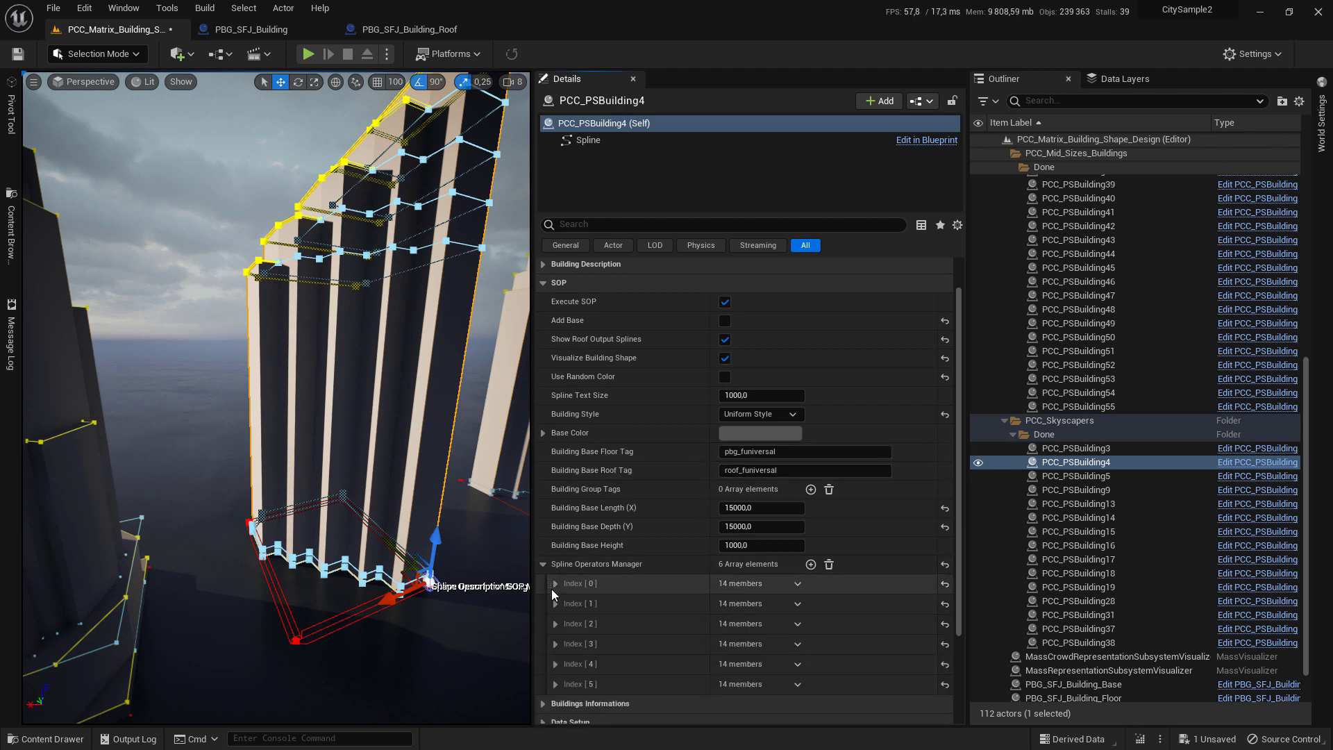
click(555, 584)
scroll(551, 576, down, 3)
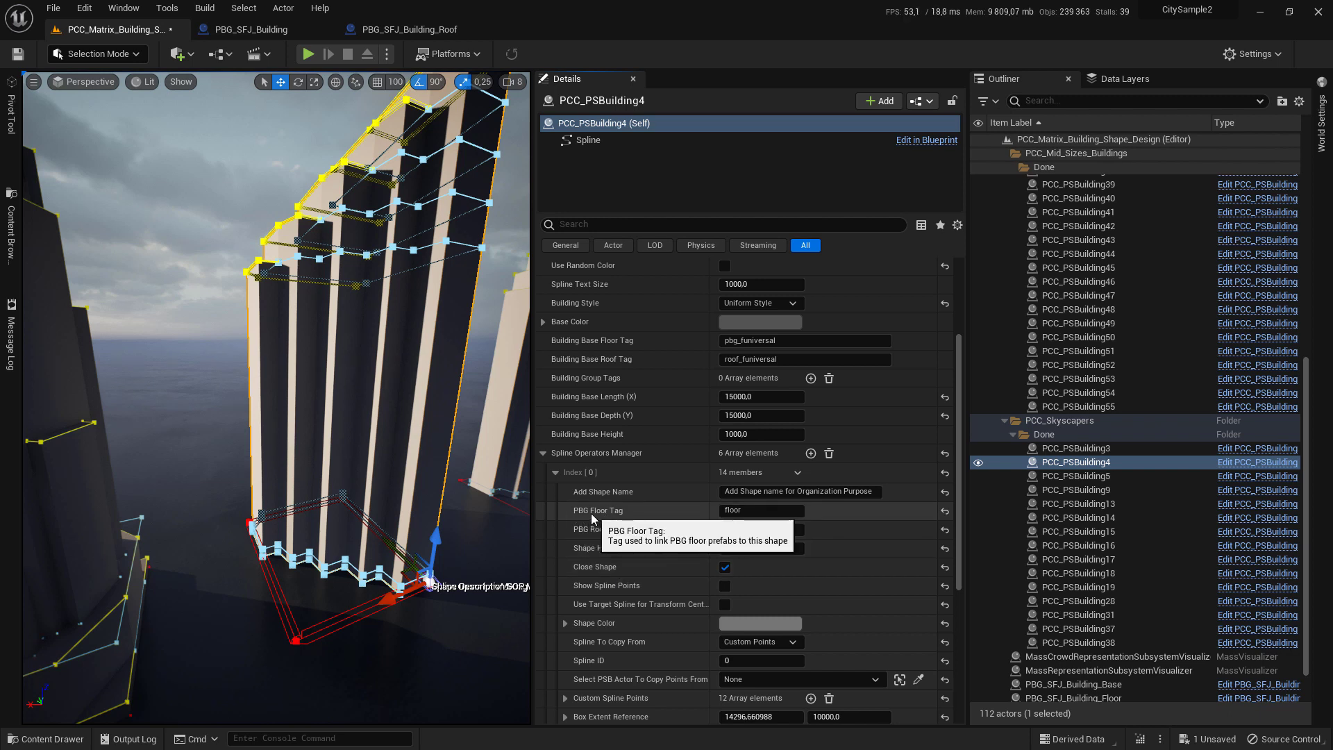
click(761, 510)
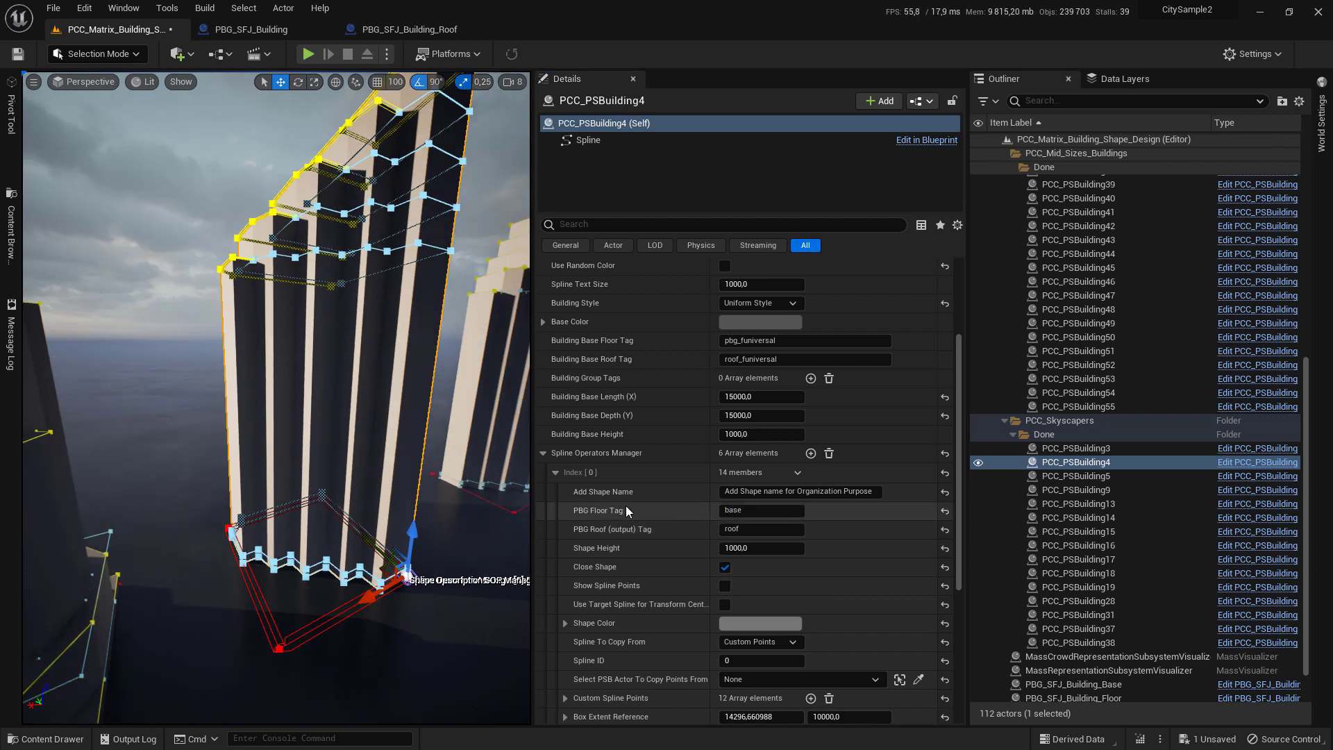
Check the PBG Tags entry in the PBG_SFJ_Building_Base blueprint and return to the level
click(11, 233)
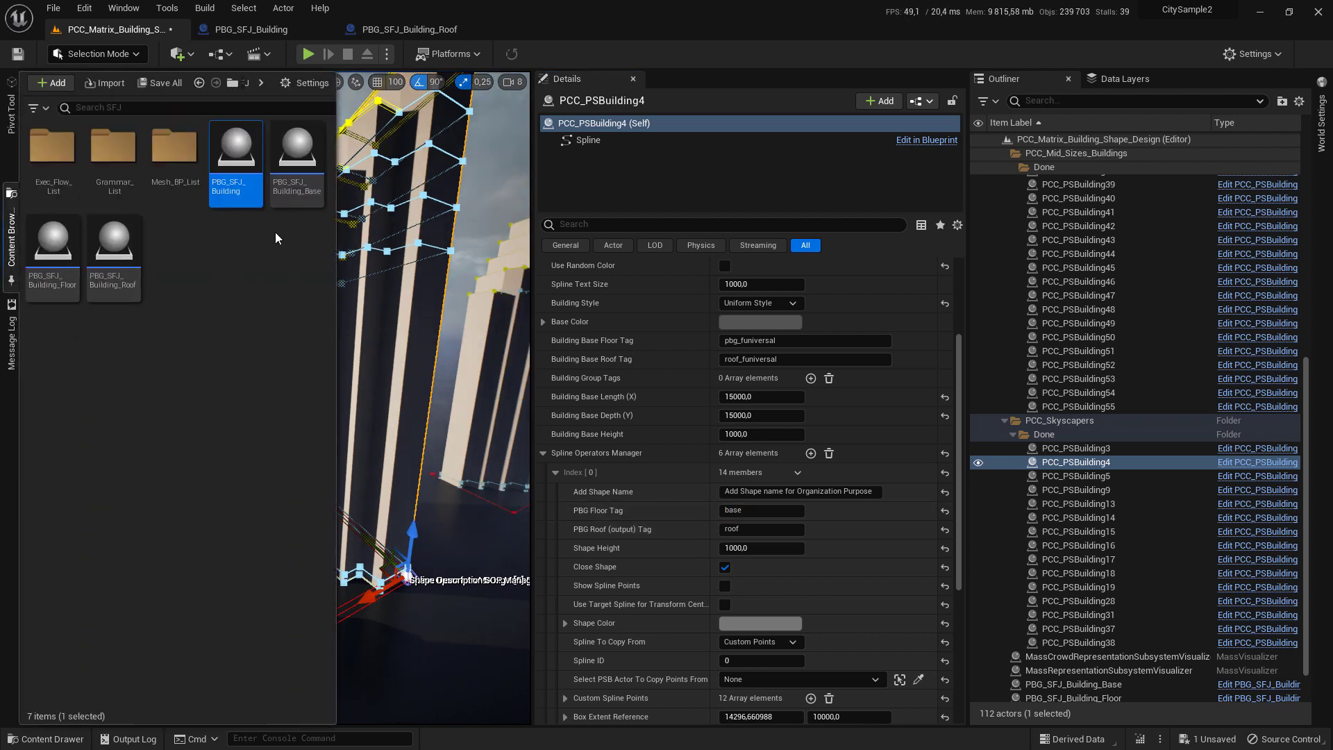
click(307, 189)
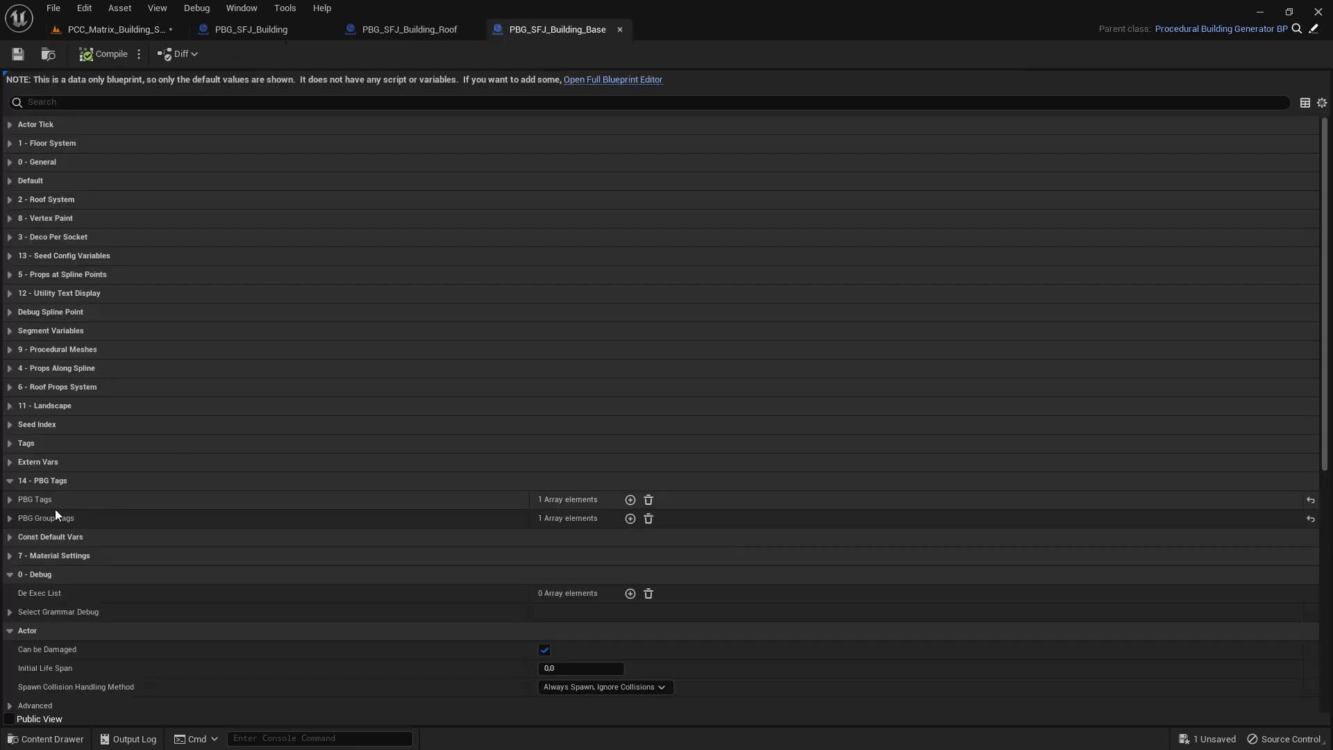
click(9, 499)
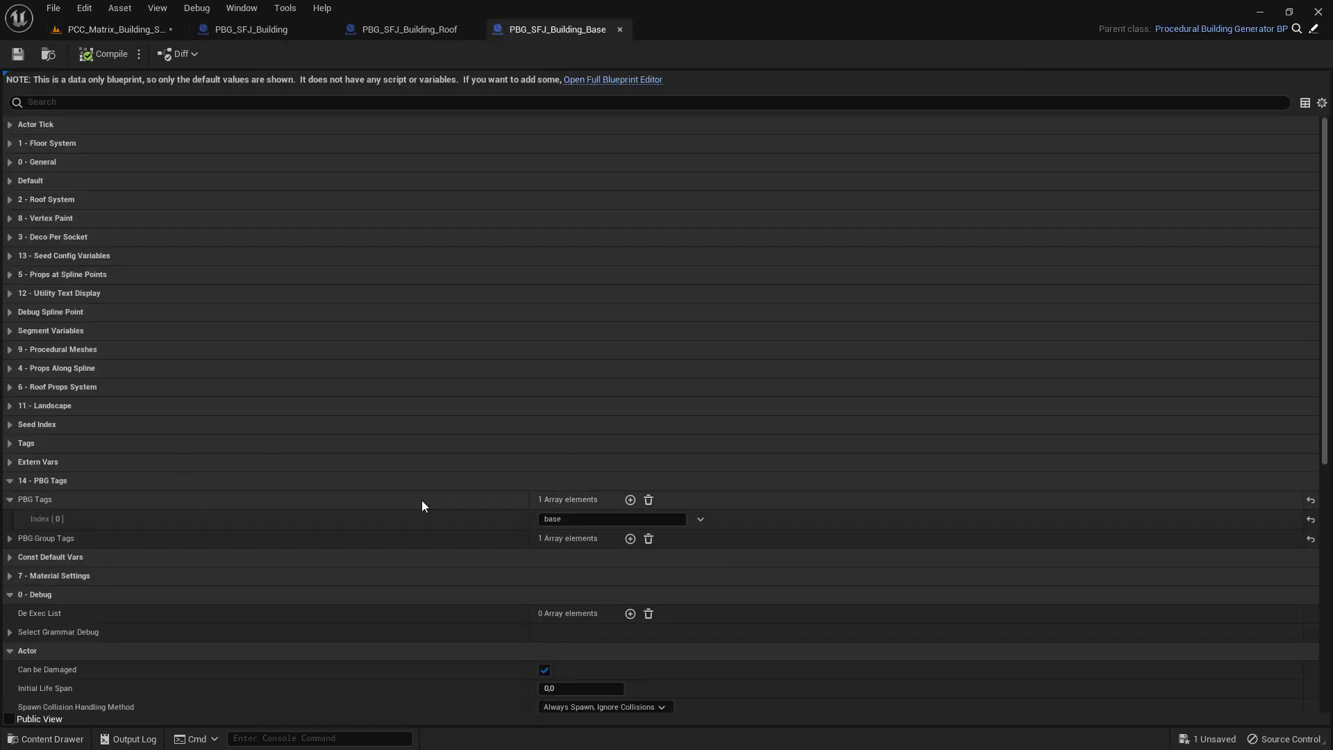
click(111, 29)
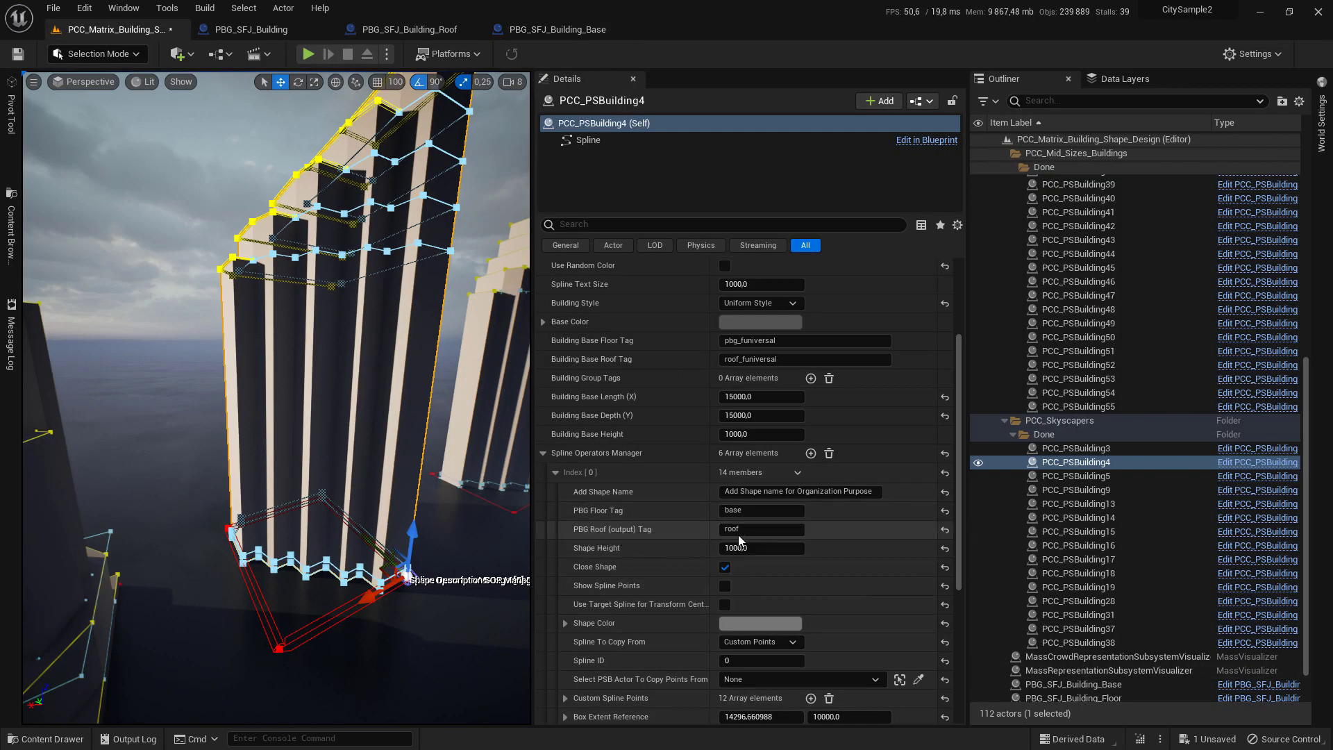
Review the floor tag, roof tag and shape height of Index [1] in the Spline Operators Manager
click(561, 473)
click(559, 493)
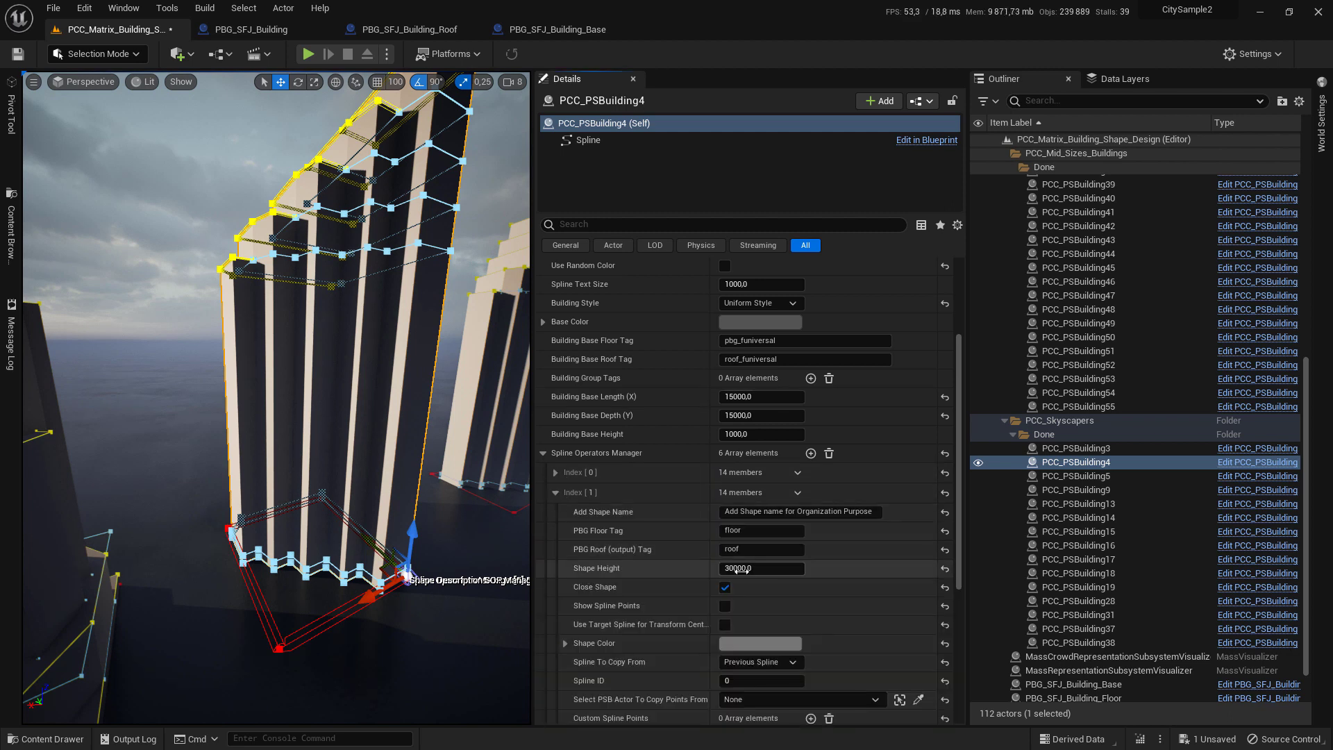
click(556, 493)
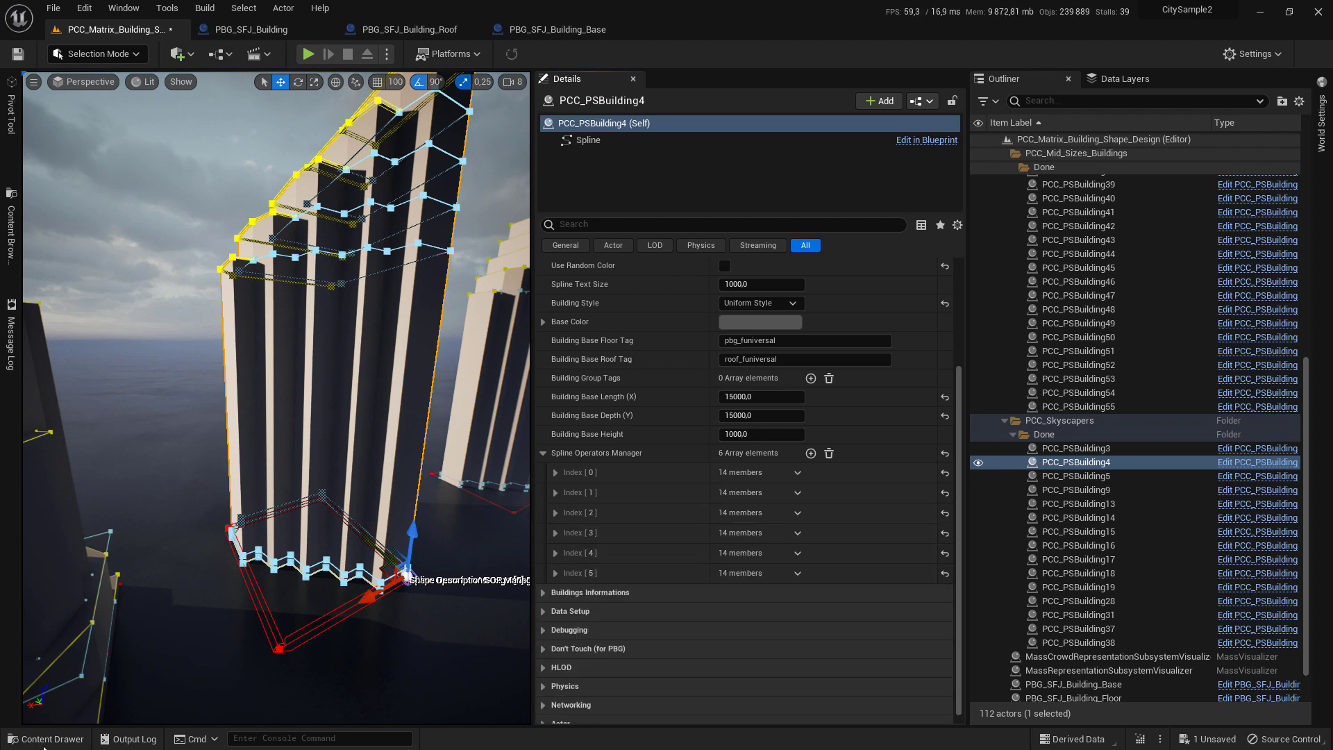
Run the PCC_Main_Widget editor utility widget from the PCC_Widget folder
click(43, 739)
right_click(562, 545)
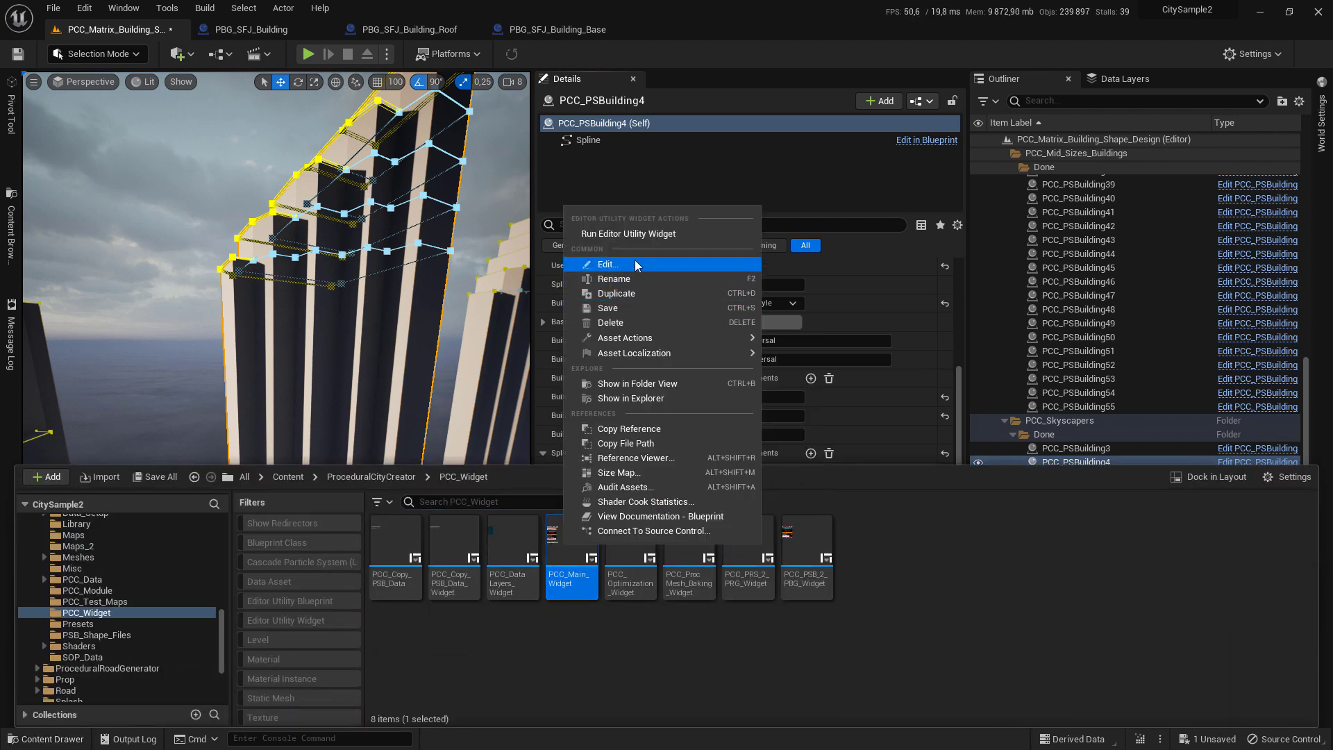
click(639, 237)
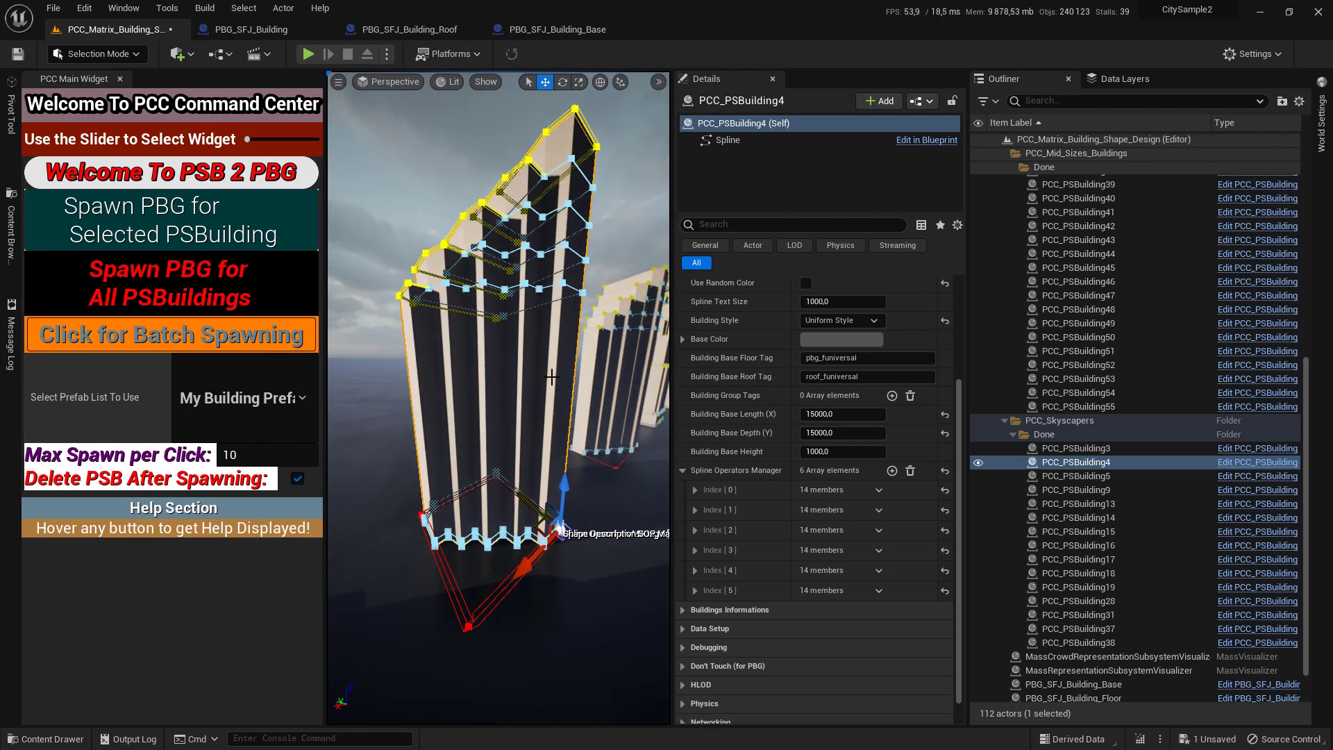
Hide the spline outlines and spawn the PBG for the selected PCC_PSBuilding4
right_drag(551, 377, 546, 505)
key(g)
click(547, 390)
click(250, 235)
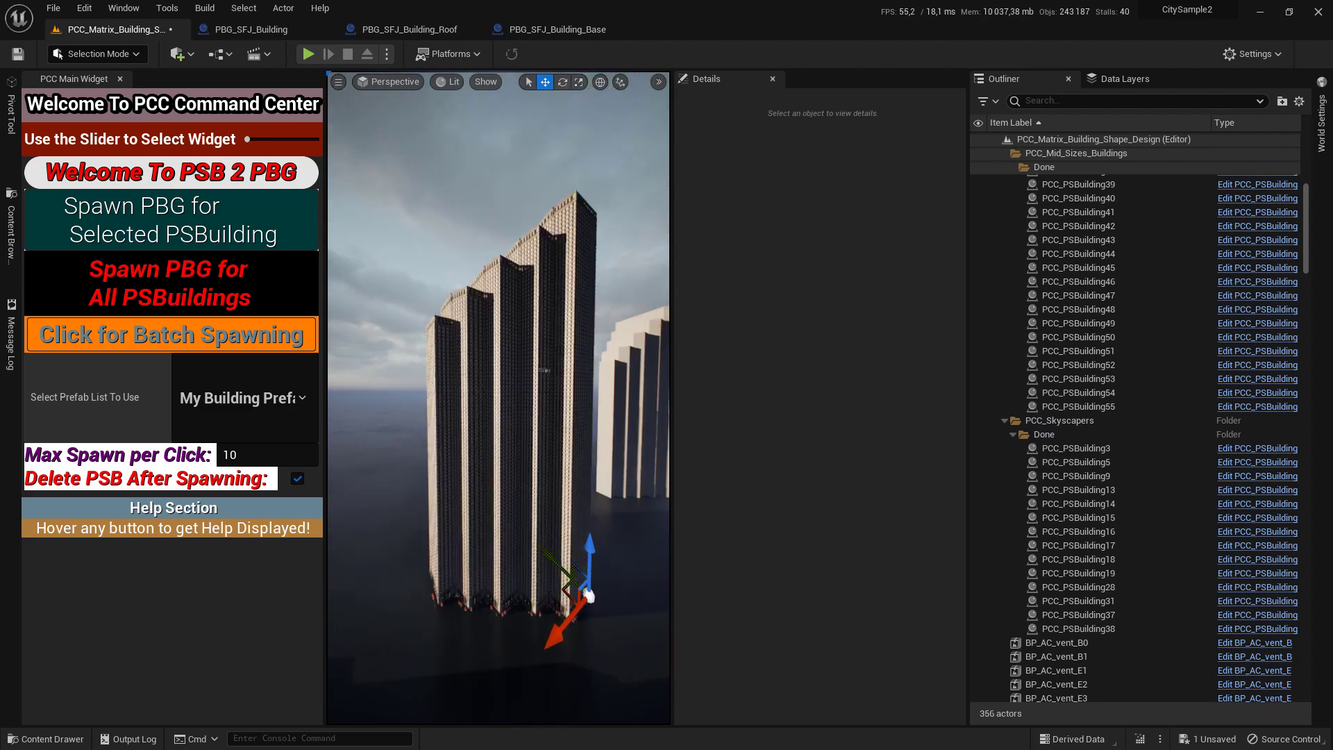
Inspect the spawned skyscraper in a full-screen viewport and fly over to the row of box-shaped buildings
key(F11)
key(q)
right_drag(488, 434, 847, 433)
key(w)
key(a)
key(a)
key(a)
mouse_move(488, 433)
right_down()
mouse_move(722, 424)
mouse_move(833, 389)
mouse_move(1167, 389)
right_up()
key(a)
key(a)
key(a)
right_drag(666, 388, 1083, 438)
key(e)
key(d)
right_drag(666, 389, 611, 470)
key(d)
key(a)
key(d)
key(s)
key(w)
right_drag(932, 637, 937, 636)
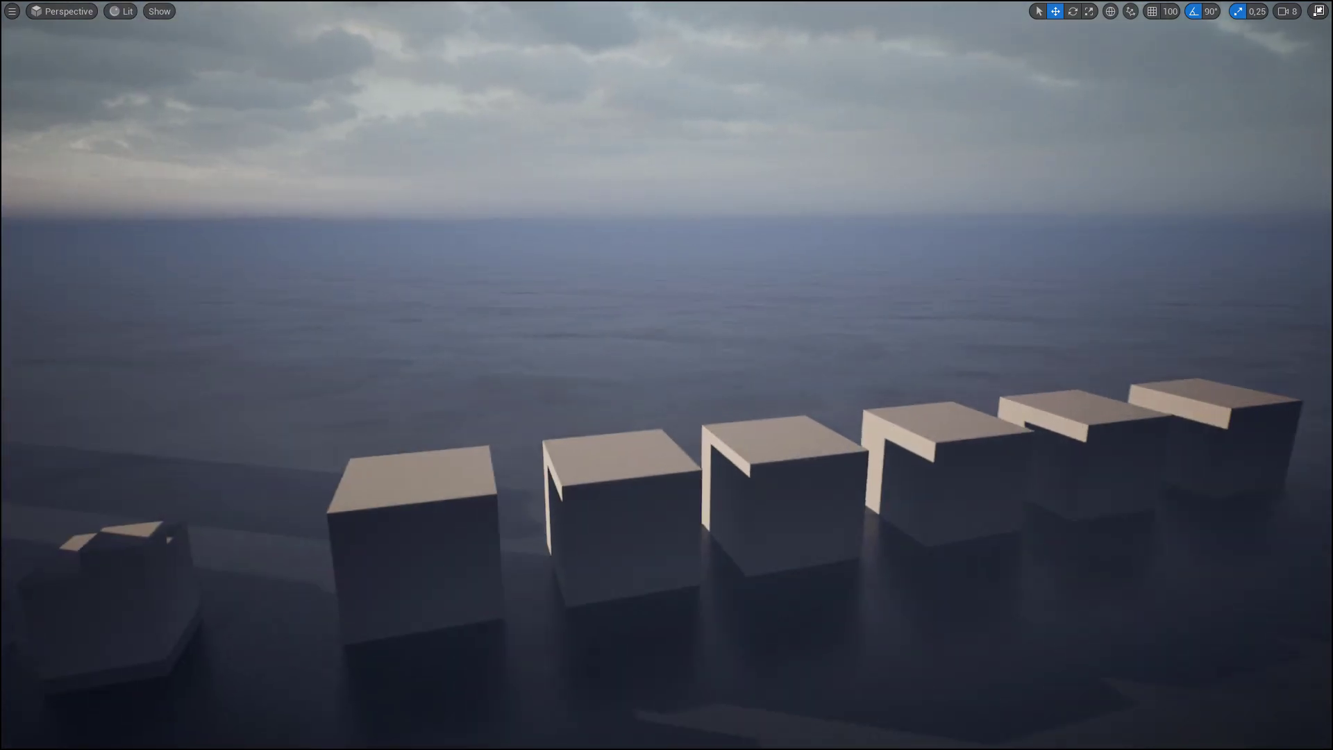
Show the spline outlines, select box-shaped building PCC_PSBuilding53 to view its settings, and leave full screen
key(g)
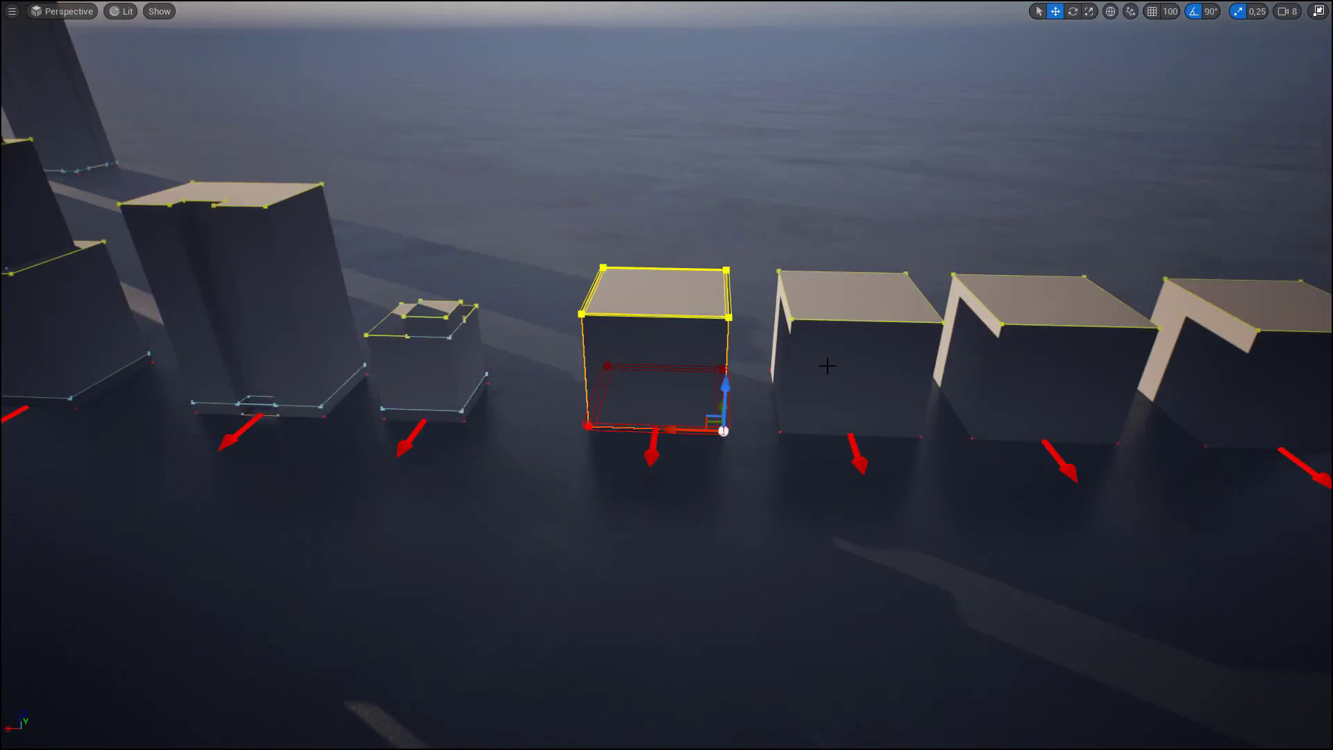
click(827, 365)
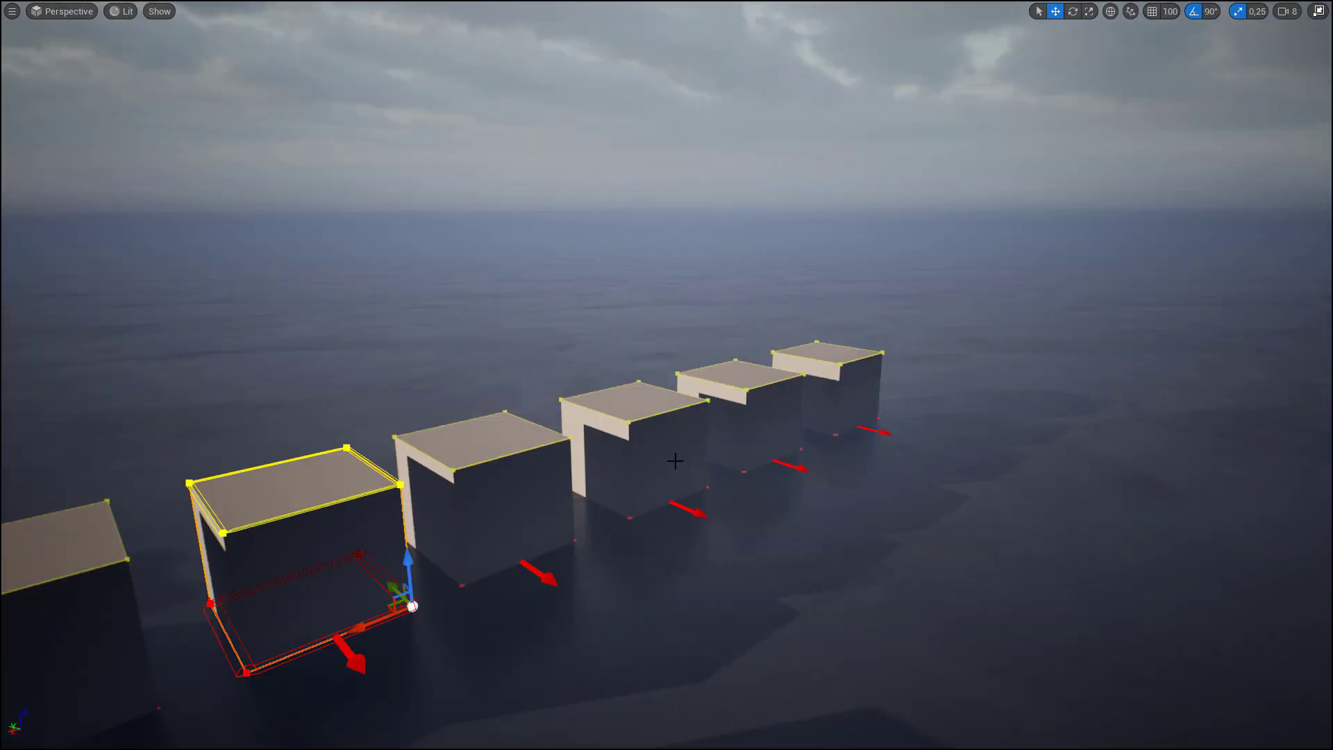
click(678, 500)
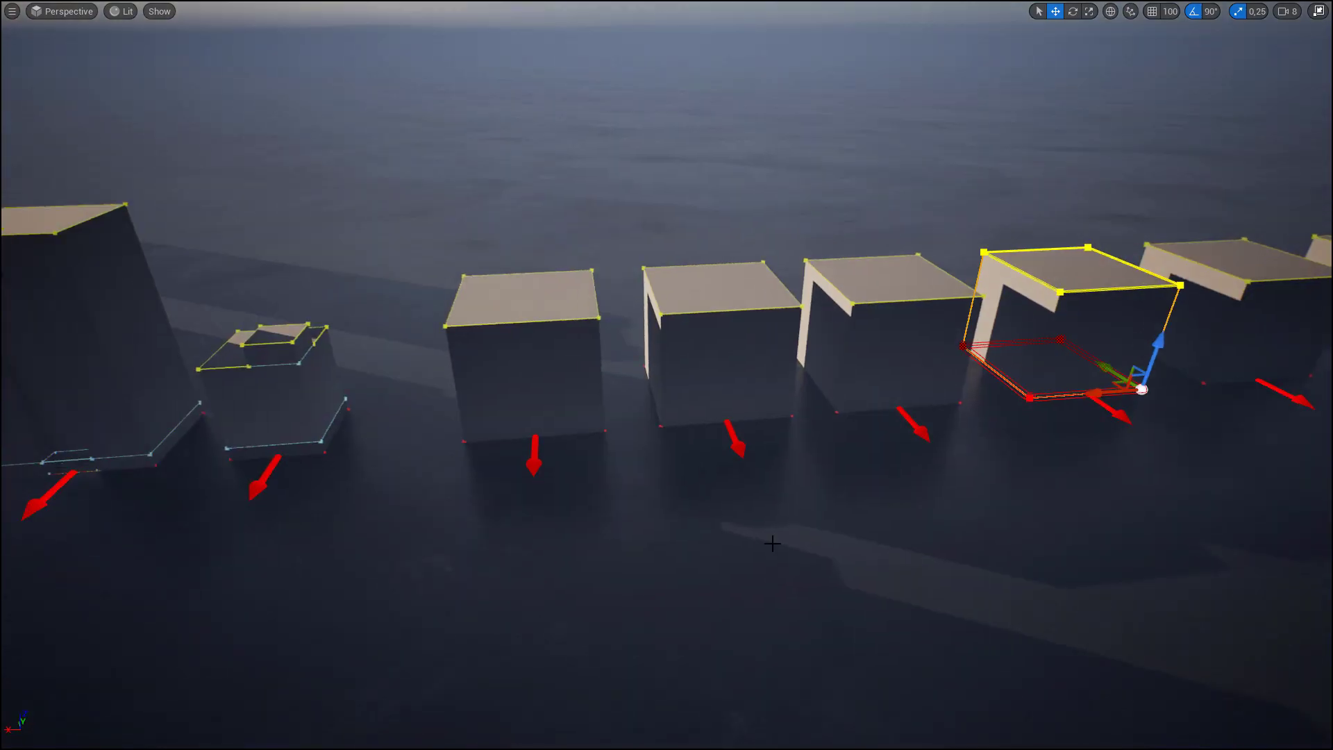
key(F11)
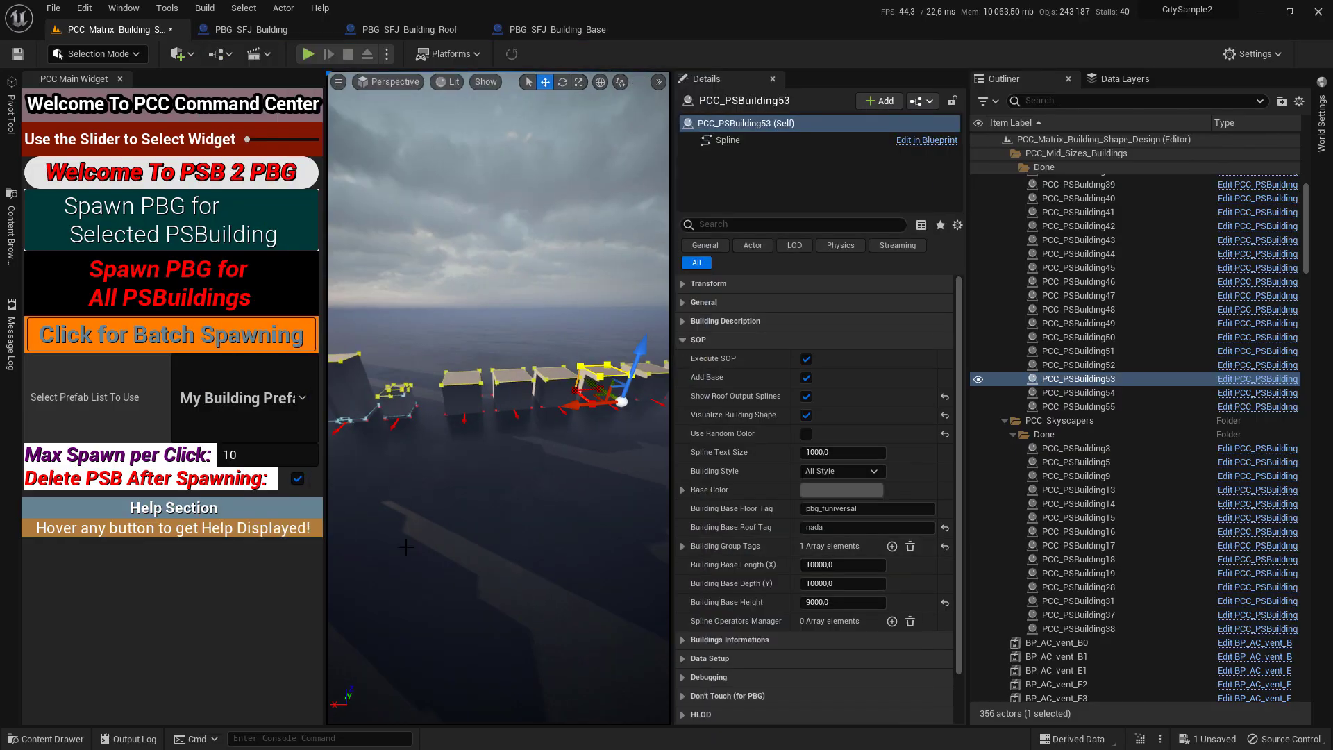
Locate the PBG_SFJ_Building blueprint among the SFJ assets and return to the viewport
click(11, 229)
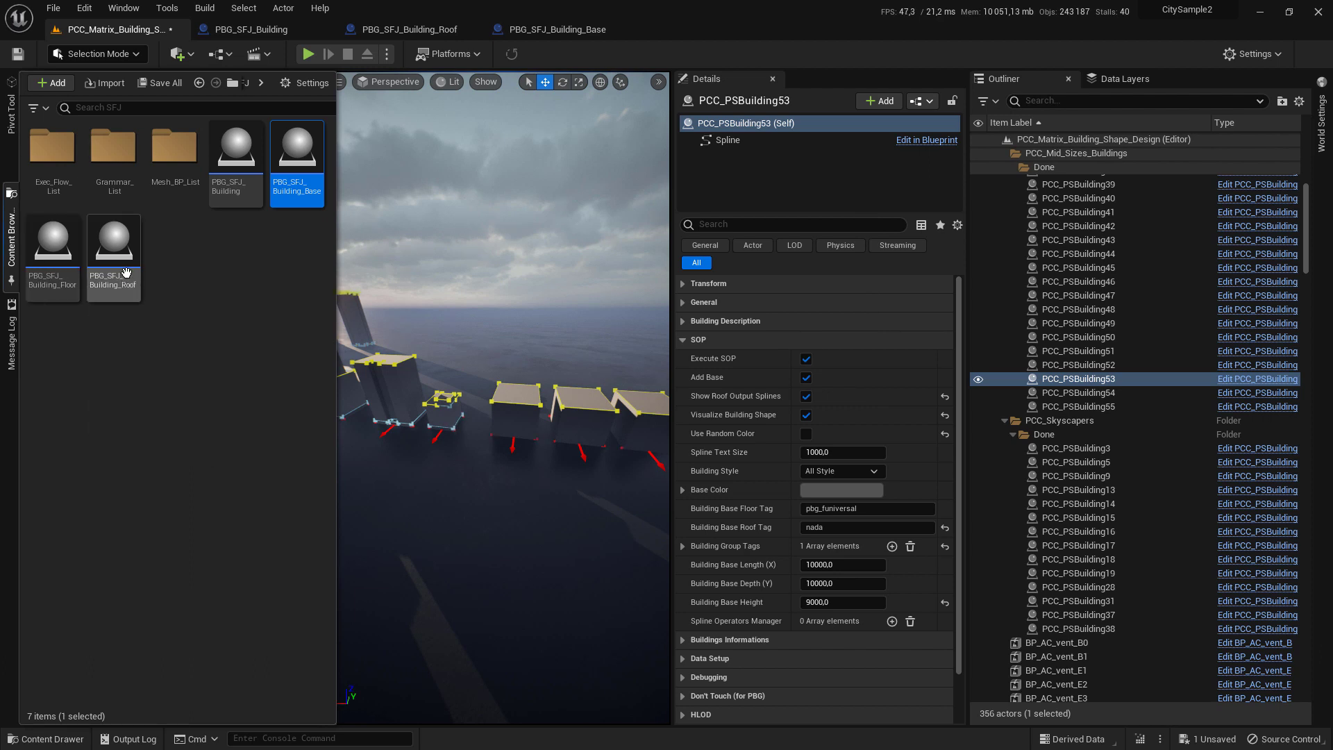
click(247, 199)
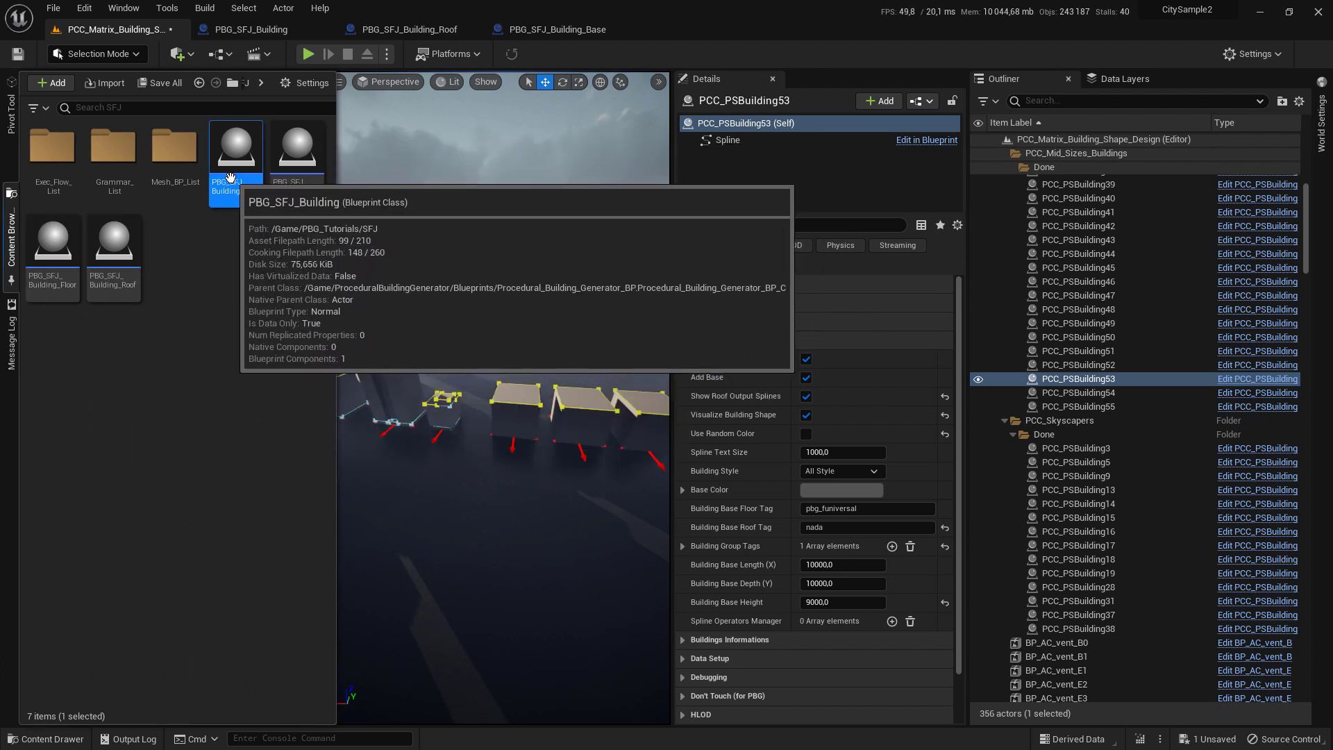
click(663, 425)
drag(479, 558, 488, 486)
Select the box-shaped building PCC_PSBuilding50 and compare its Building Base Floor Tag with the PBG tag in the PBG_SFJ_Building blueprint
click(424, 429)
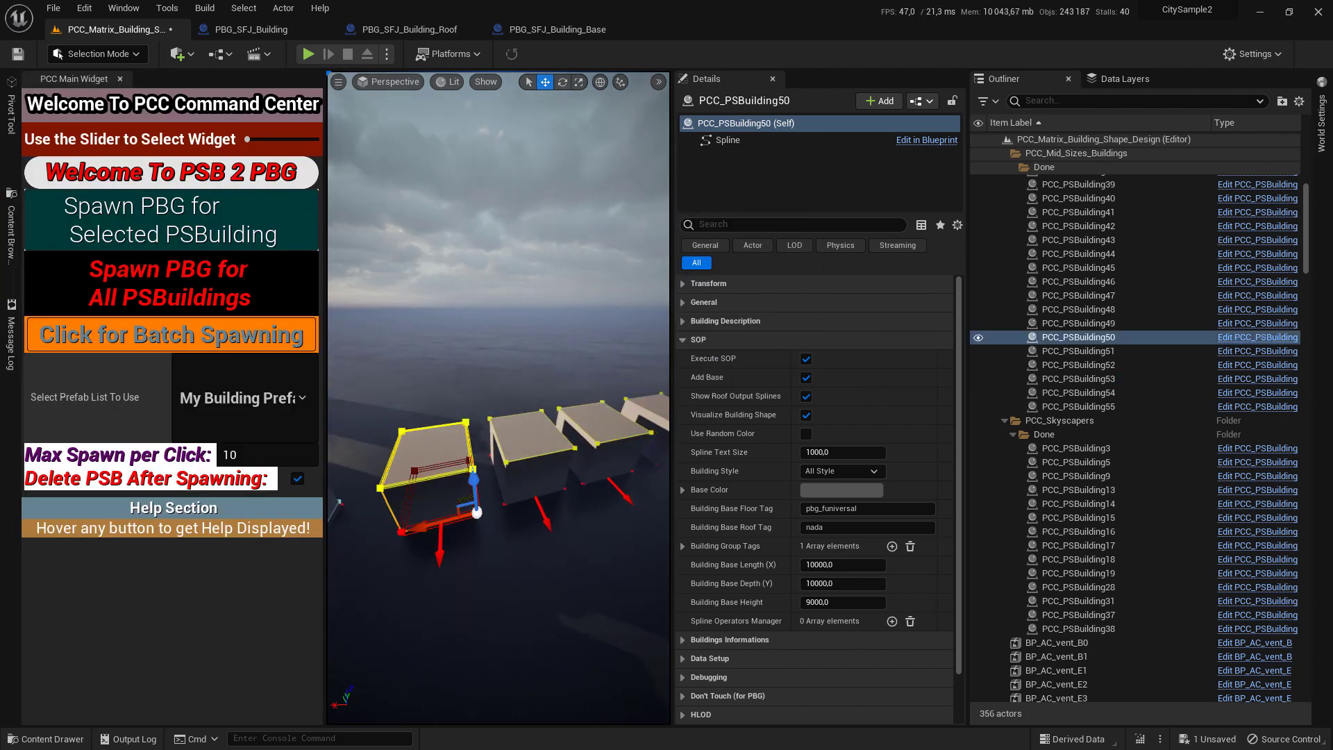
drag(425, 426, 421, 374)
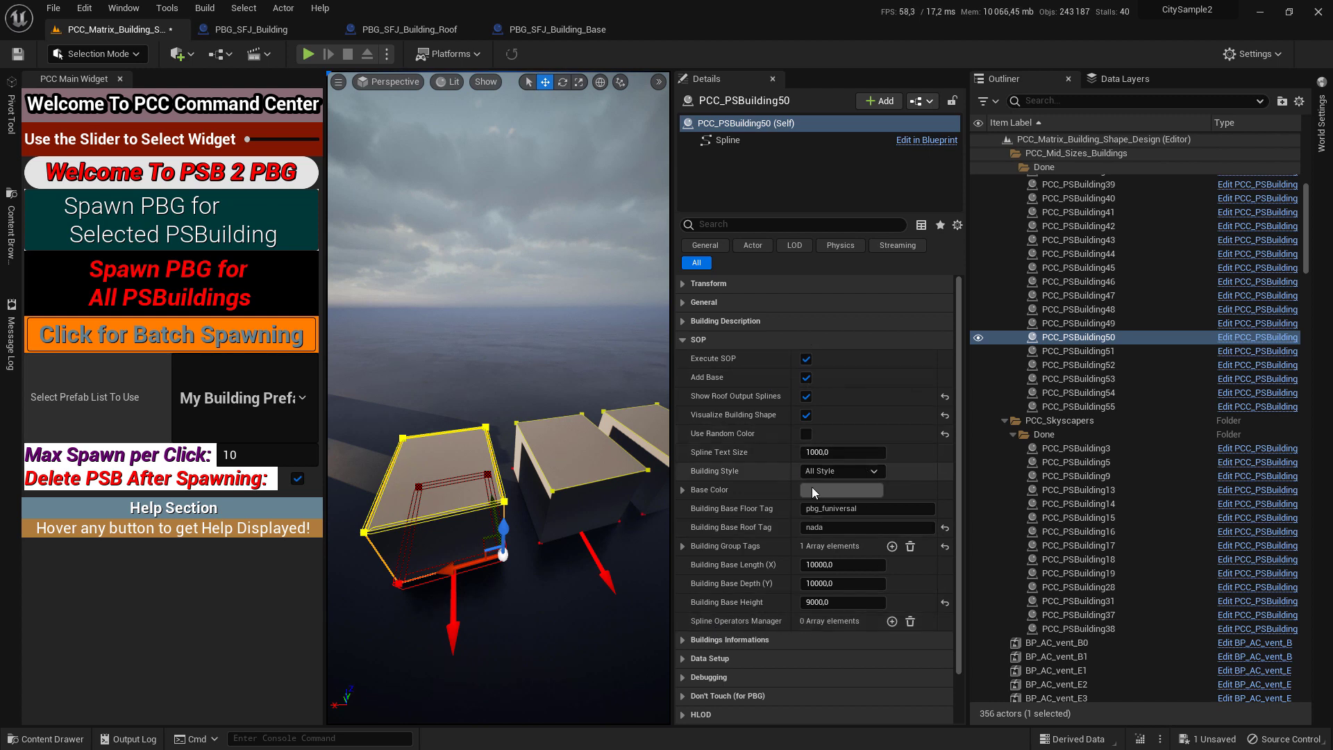
middle_drag(526, 668, 503, 715)
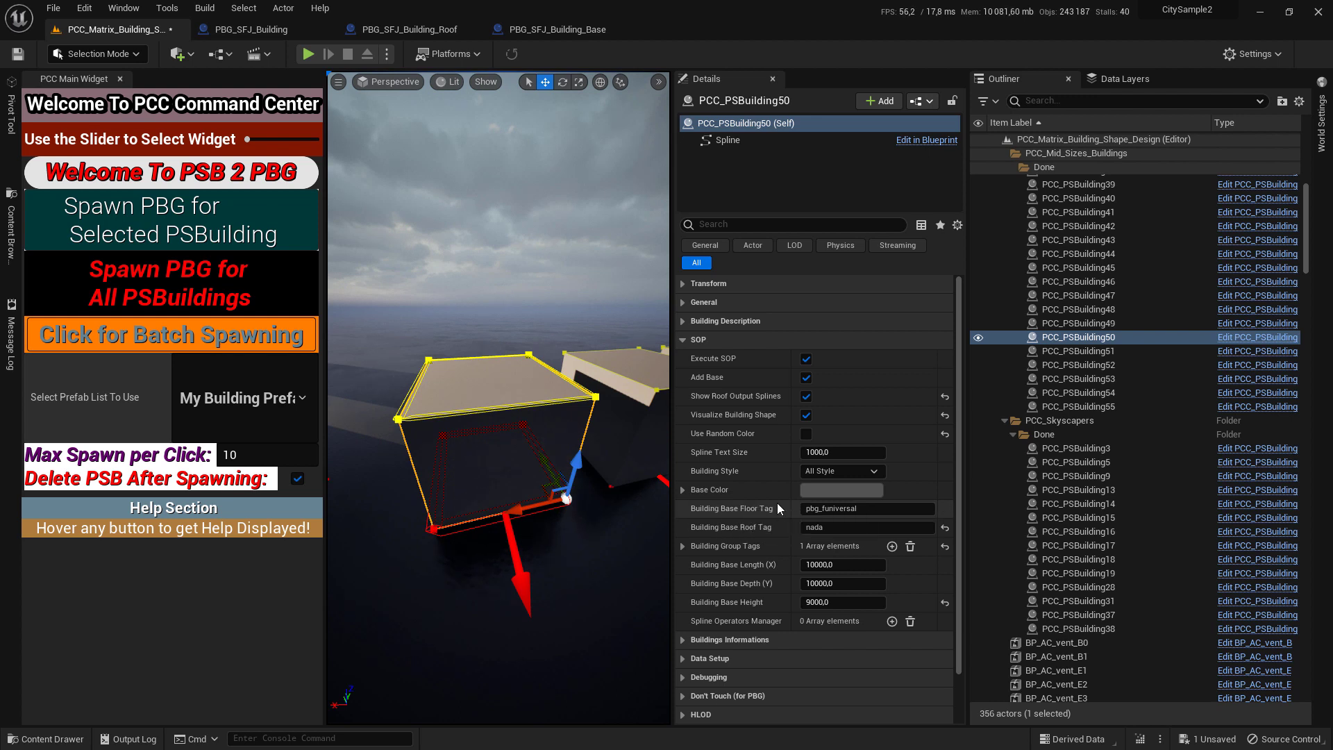
click(11, 216)
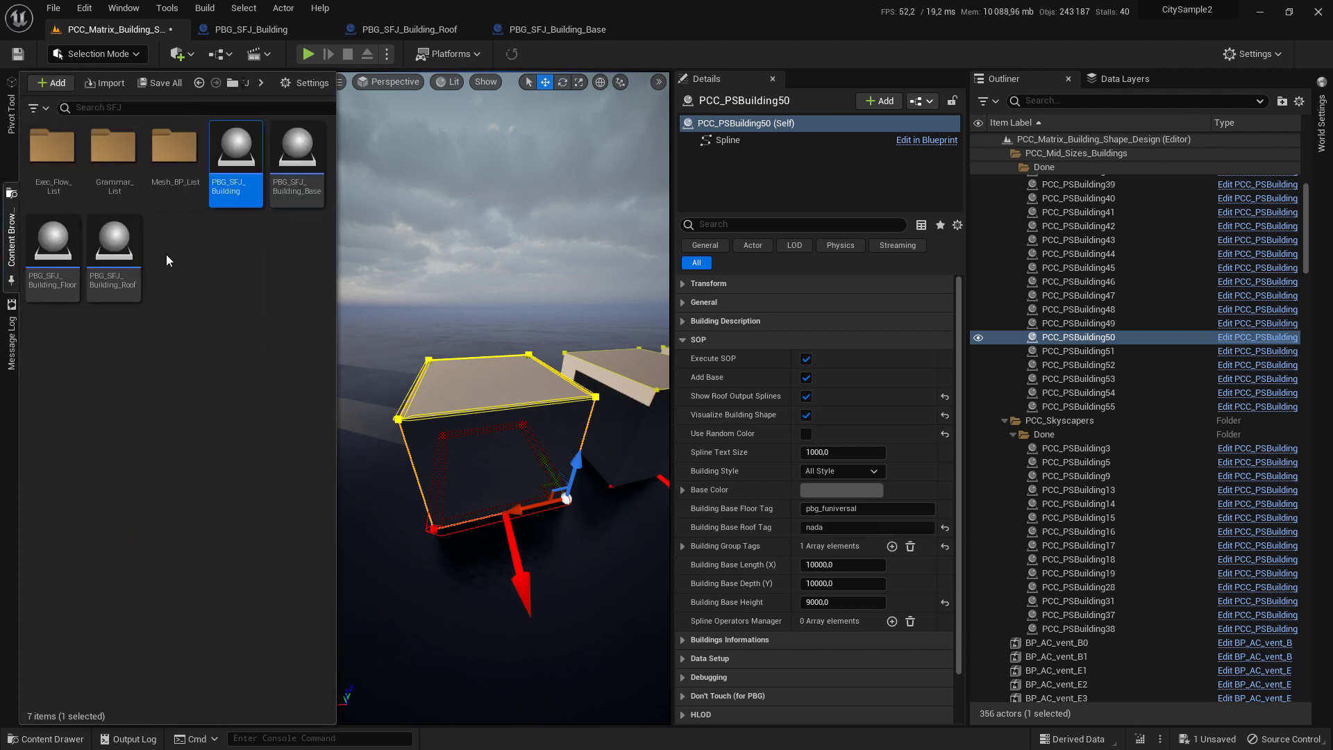
double_click(256, 179)
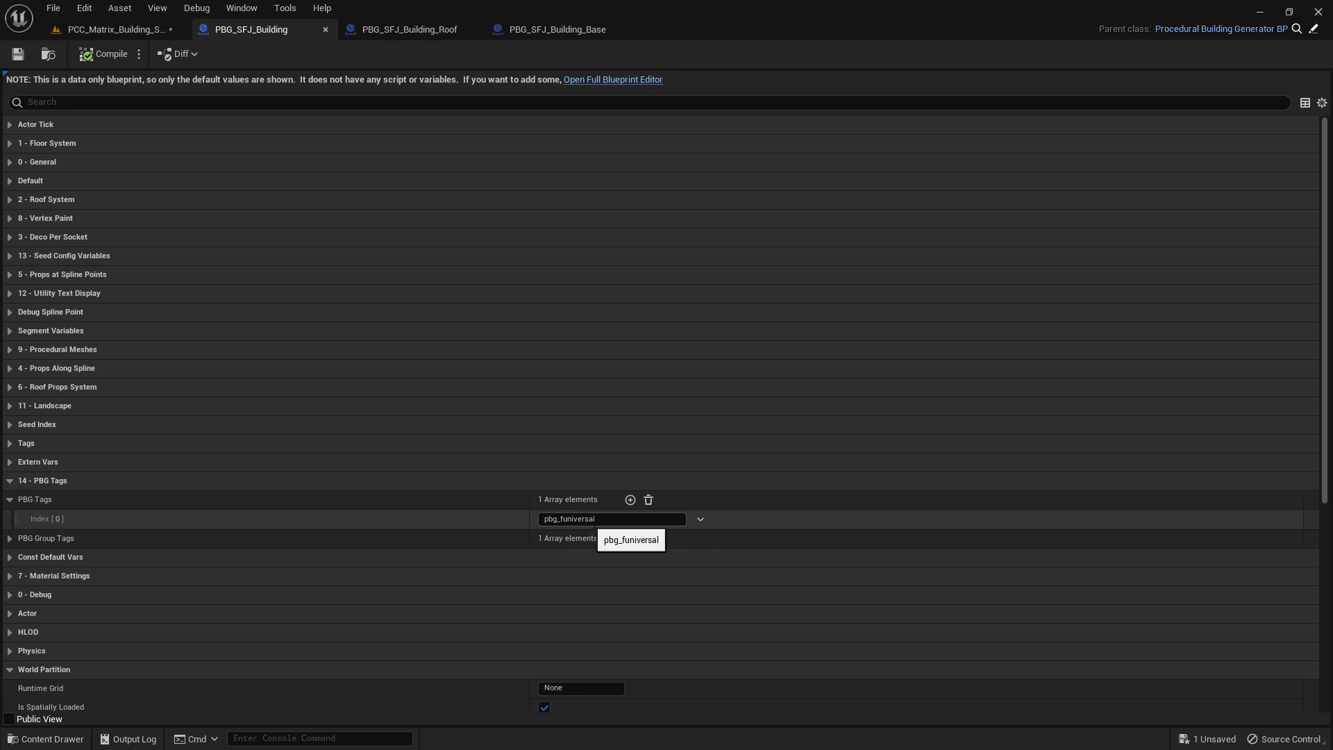
click(91, 29)
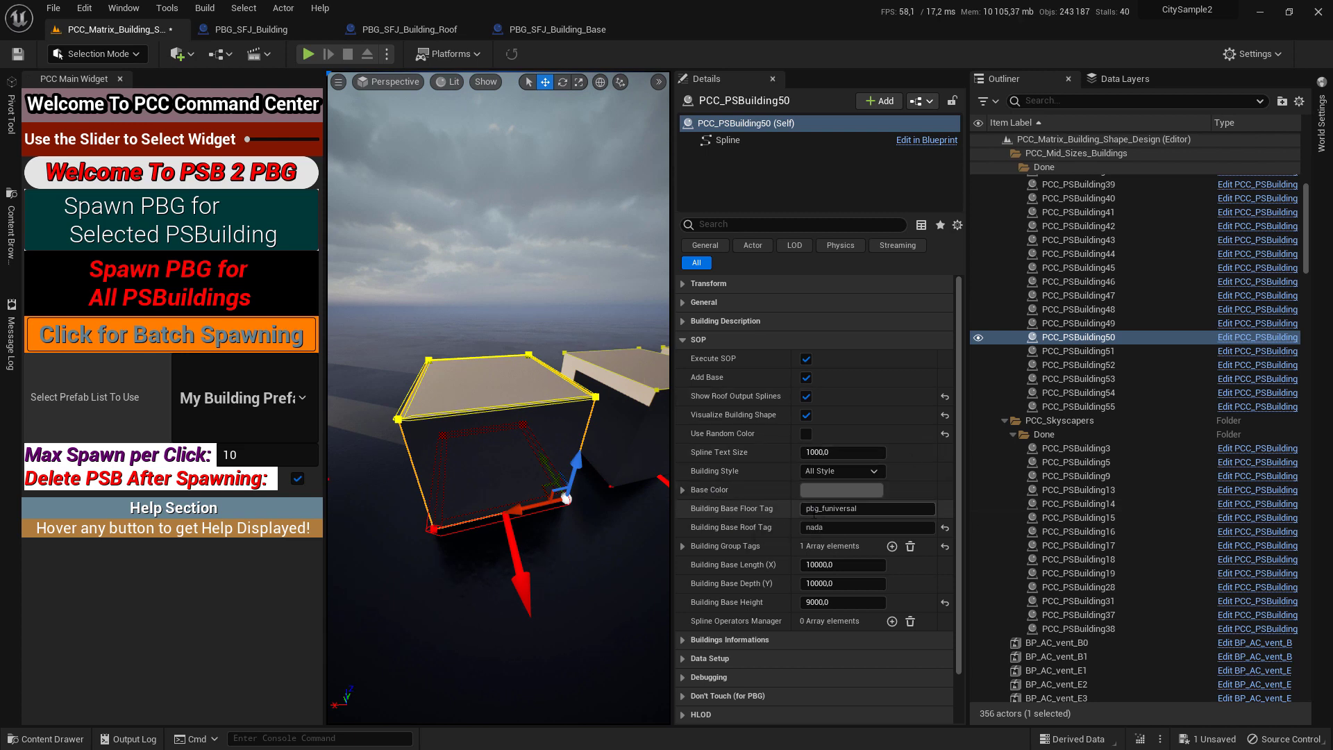
Add a second PBG tag named myOwnTag to the PBG_SFJ_Building blueprint
click(576, 31)
click(247, 31)
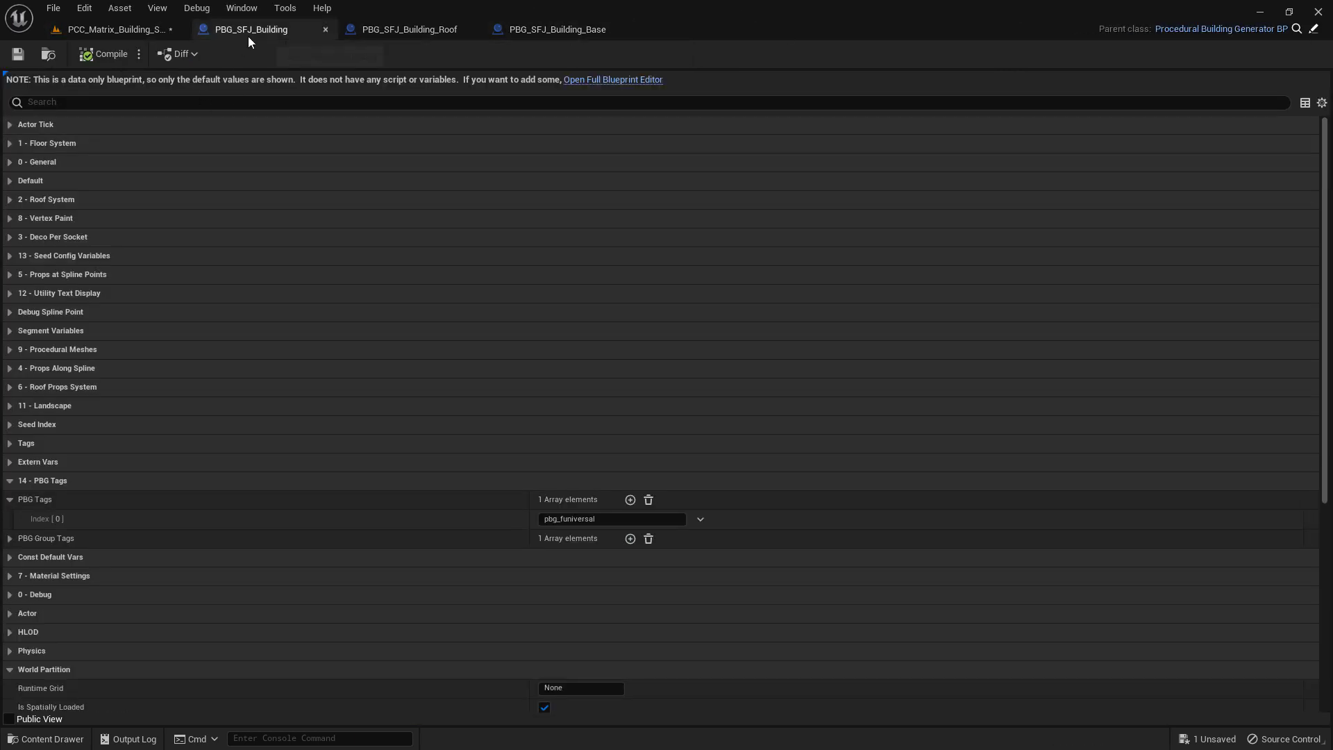
click(630, 500)
click(625, 539)
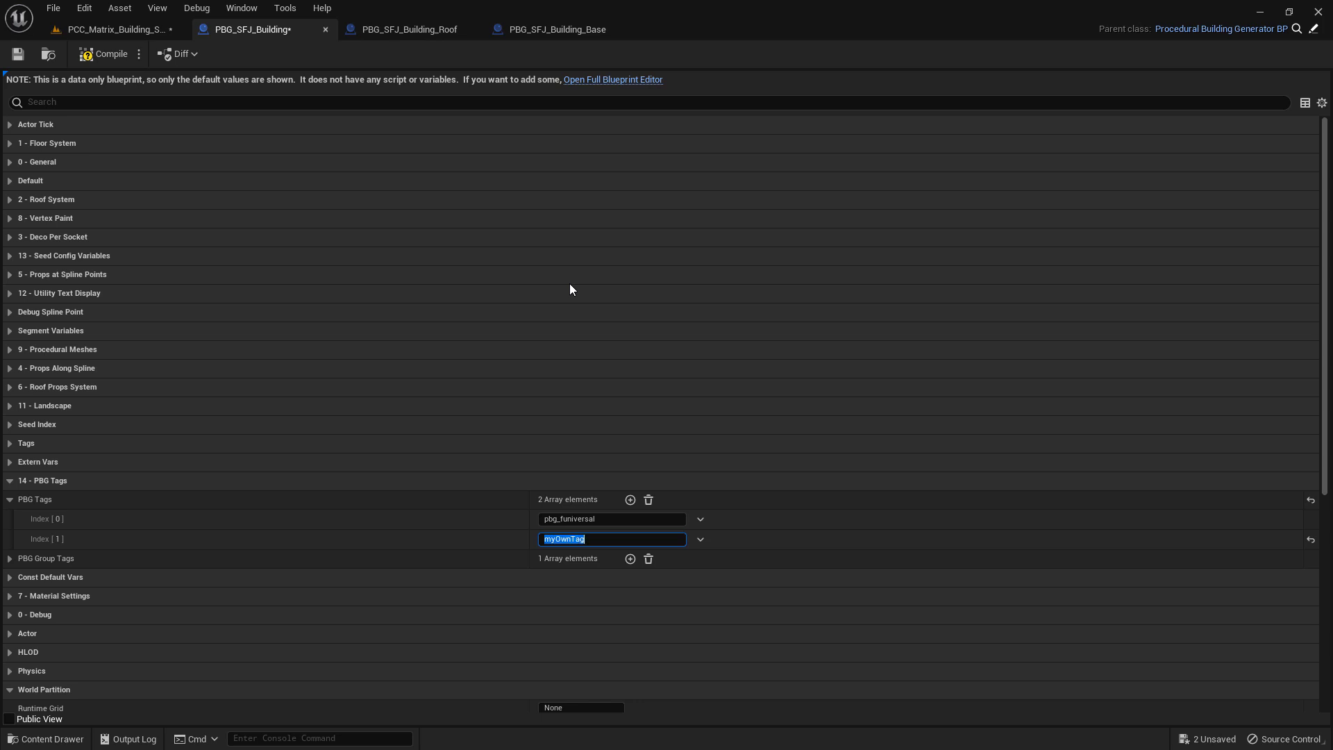
Clear the Building Group Tags of PCC_PSBuilding50 and set its Building Base Floor Tag to myOwnTag
click(128, 28)
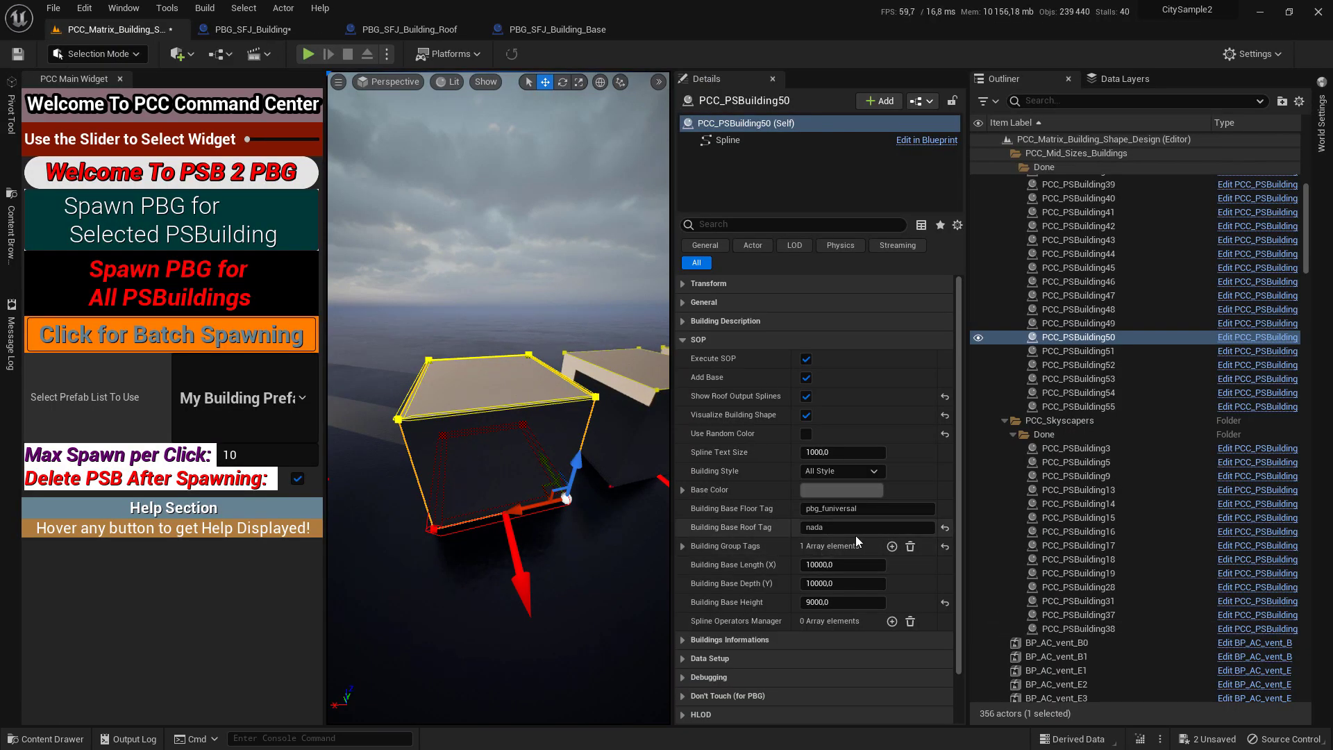
click(910, 546)
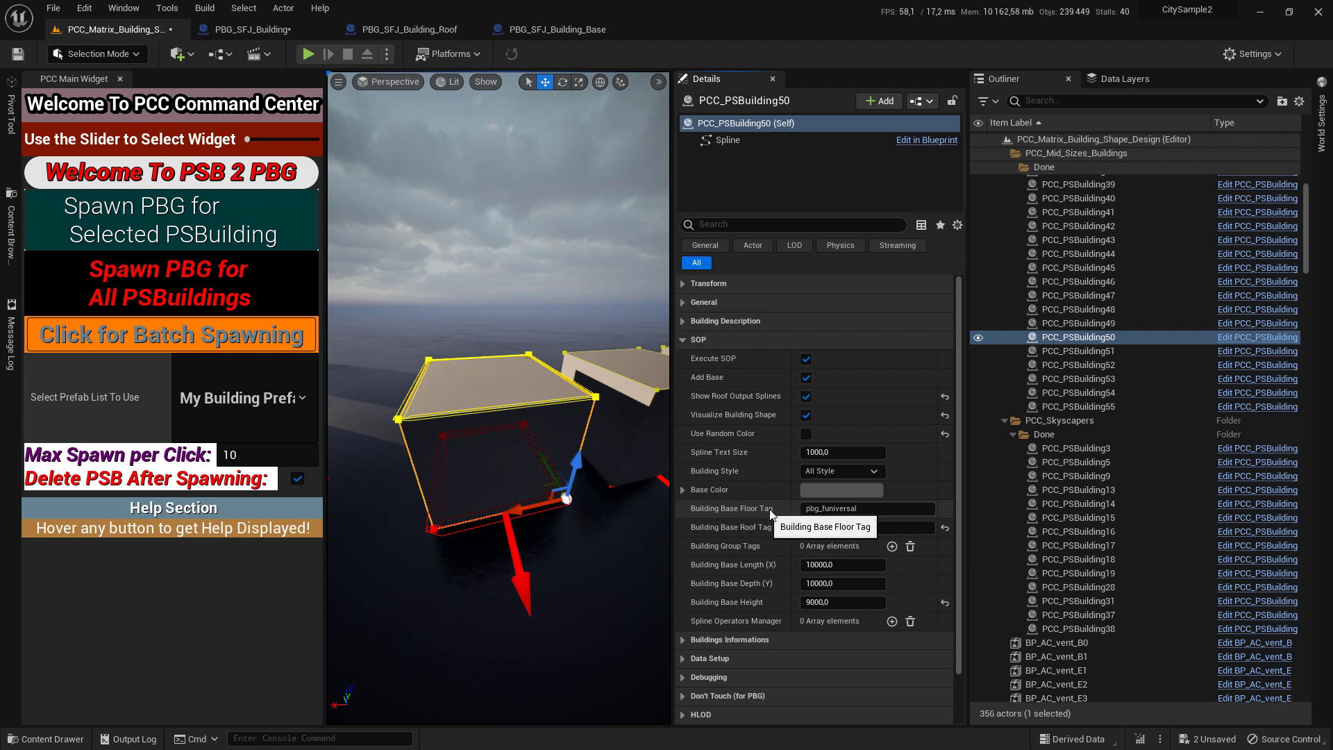
drag(863, 508, 795, 498)
key(Return)
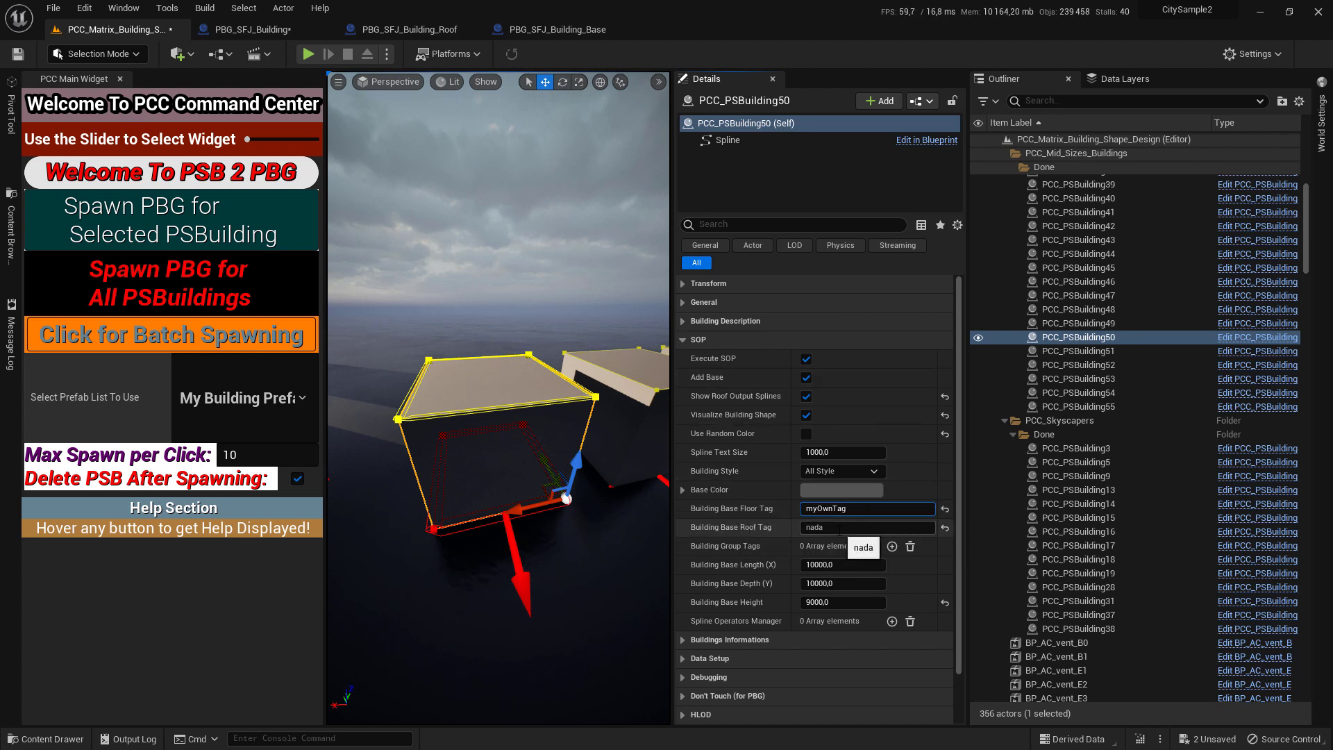
right_drag(456, 358, 453, 378)
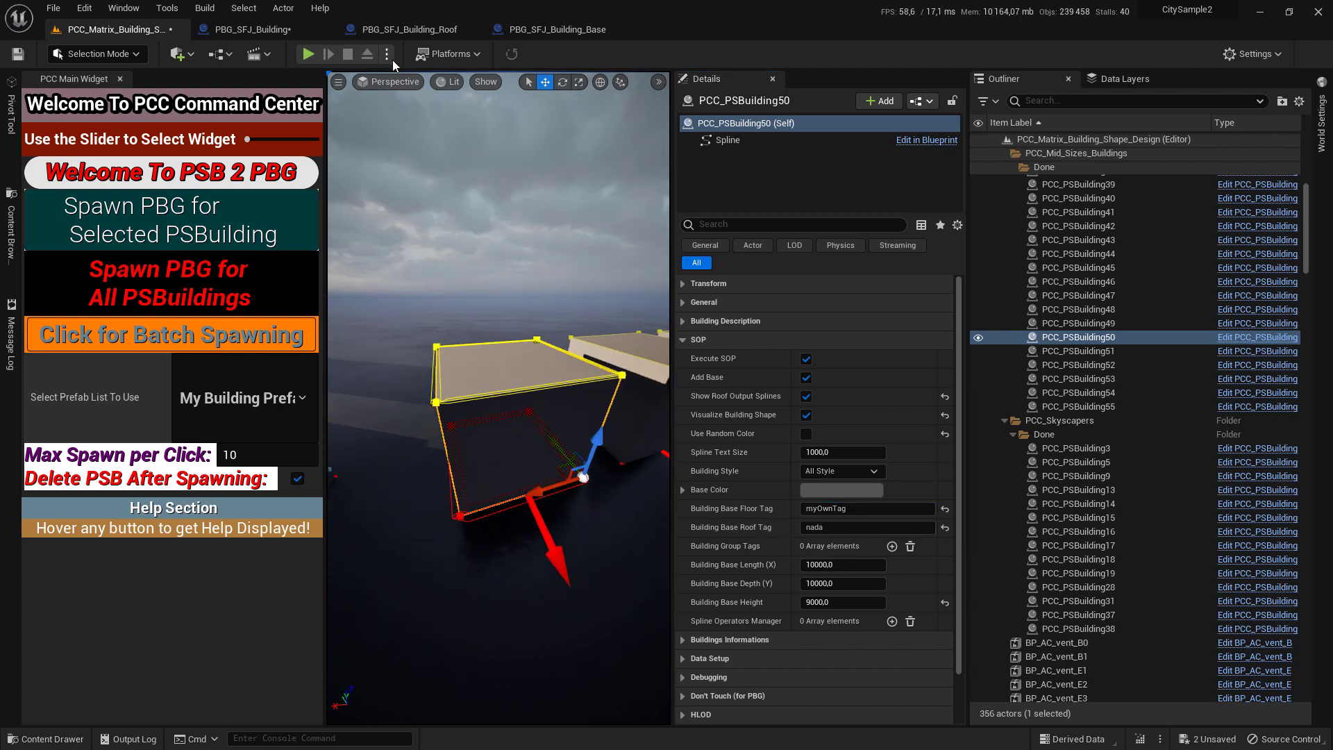
Recheck the tags in PBG_SFJ_Building, spawn the PBG for the selected PCC_PSBuilding50 and inspect the resulting building
click(206, 30)
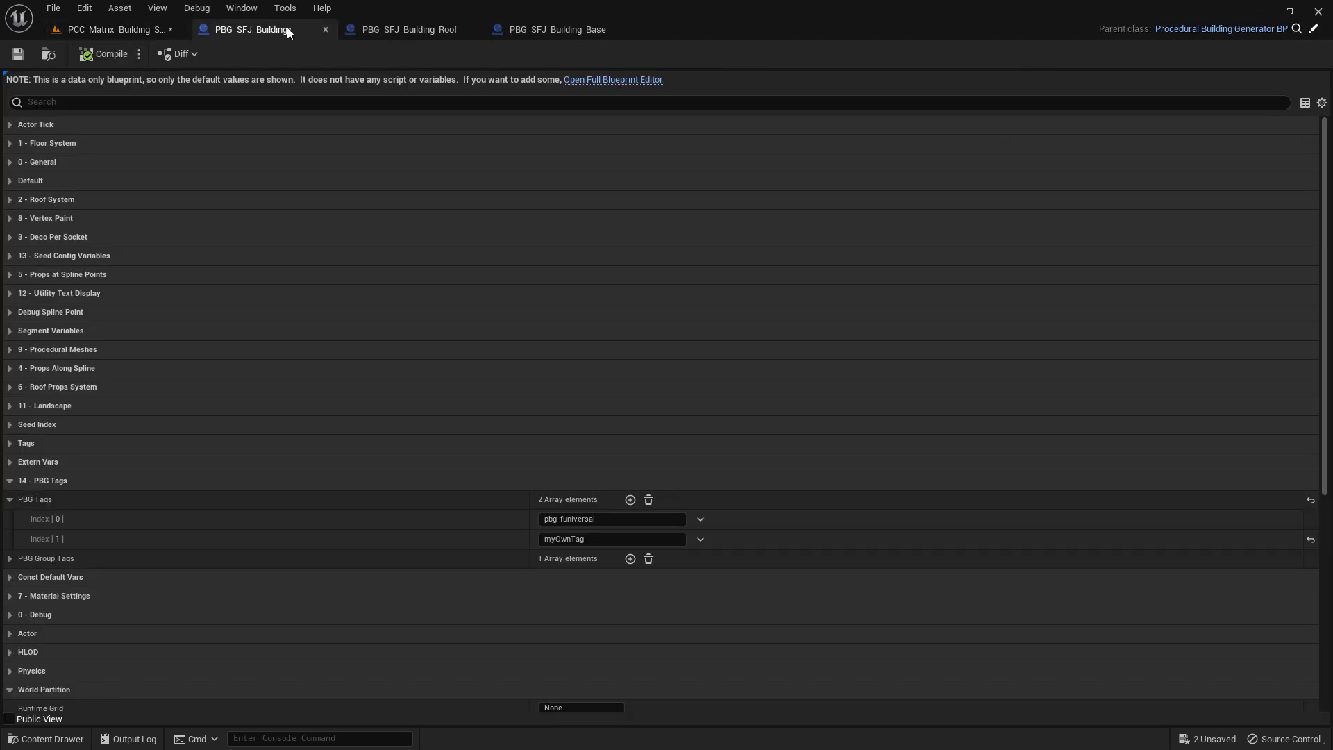
click(105, 29)
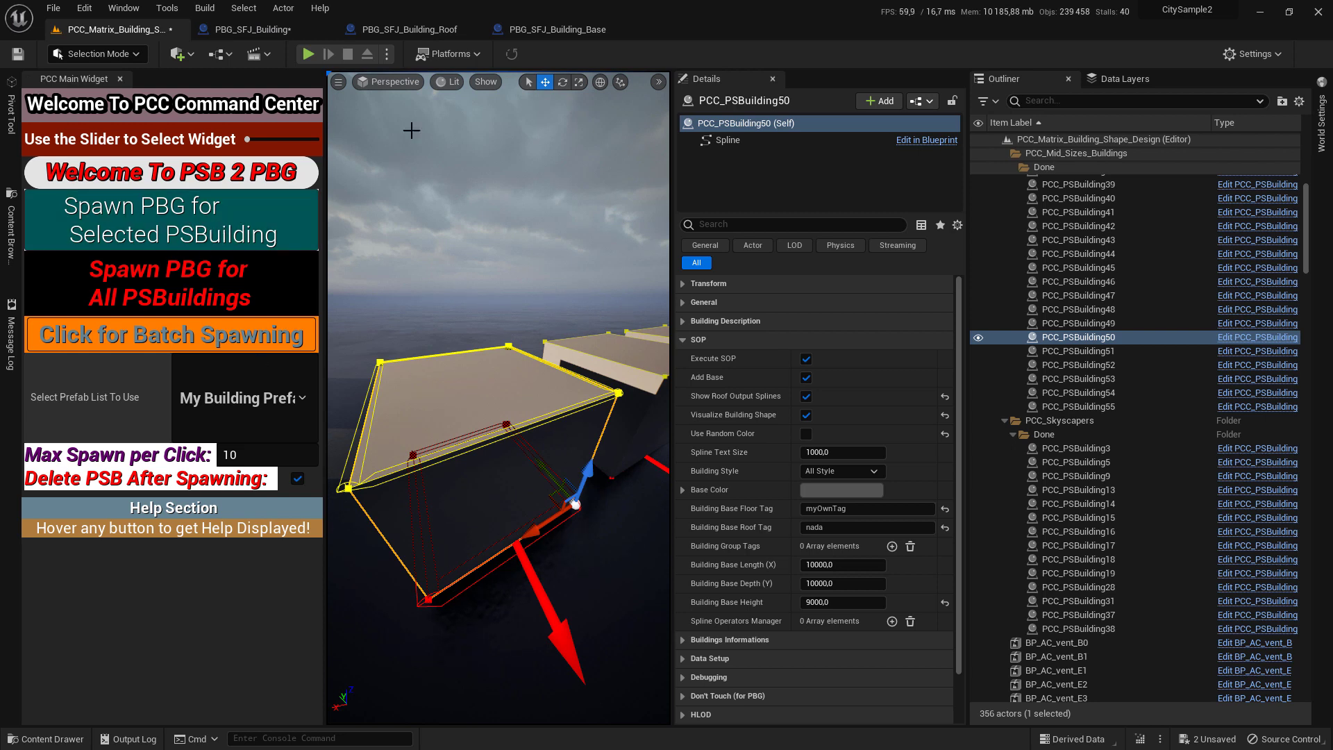
click(179, 240)
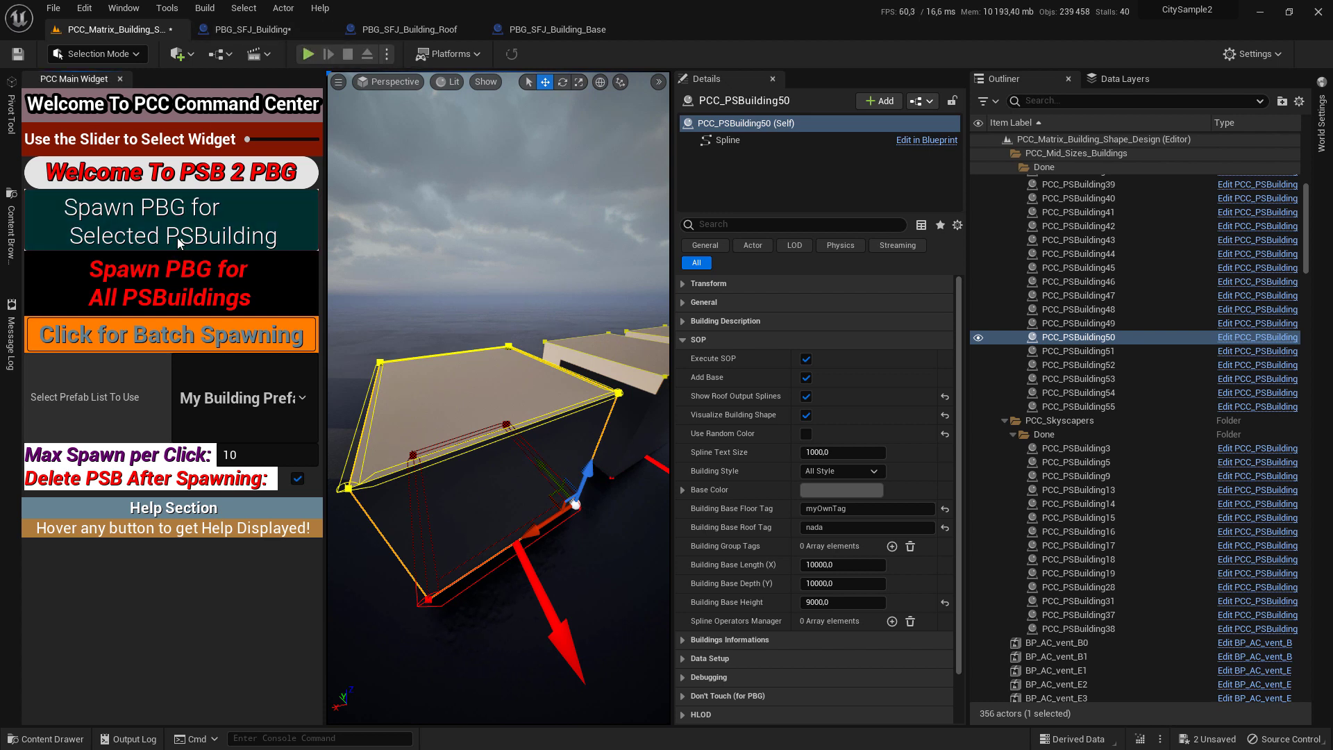
right_drag(443, 280, 437, 403)
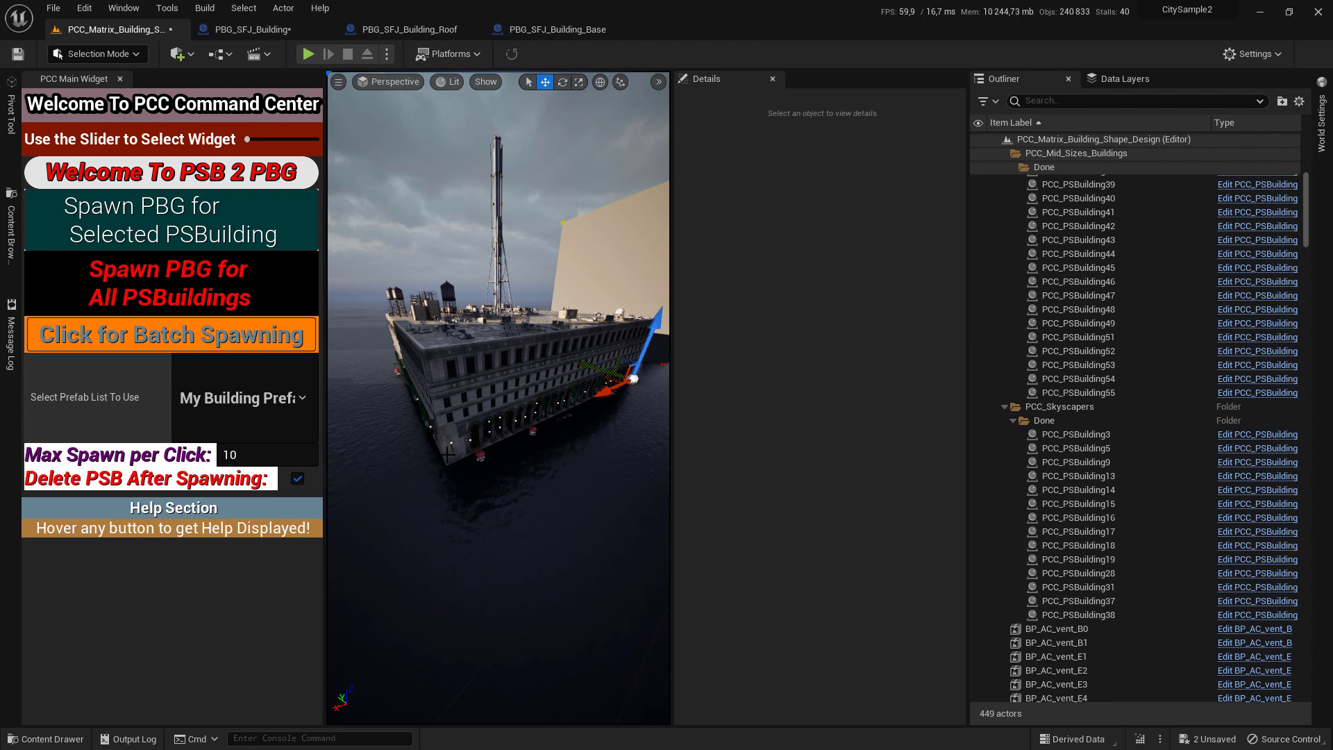
right_drag(447, 453, 445, 472)
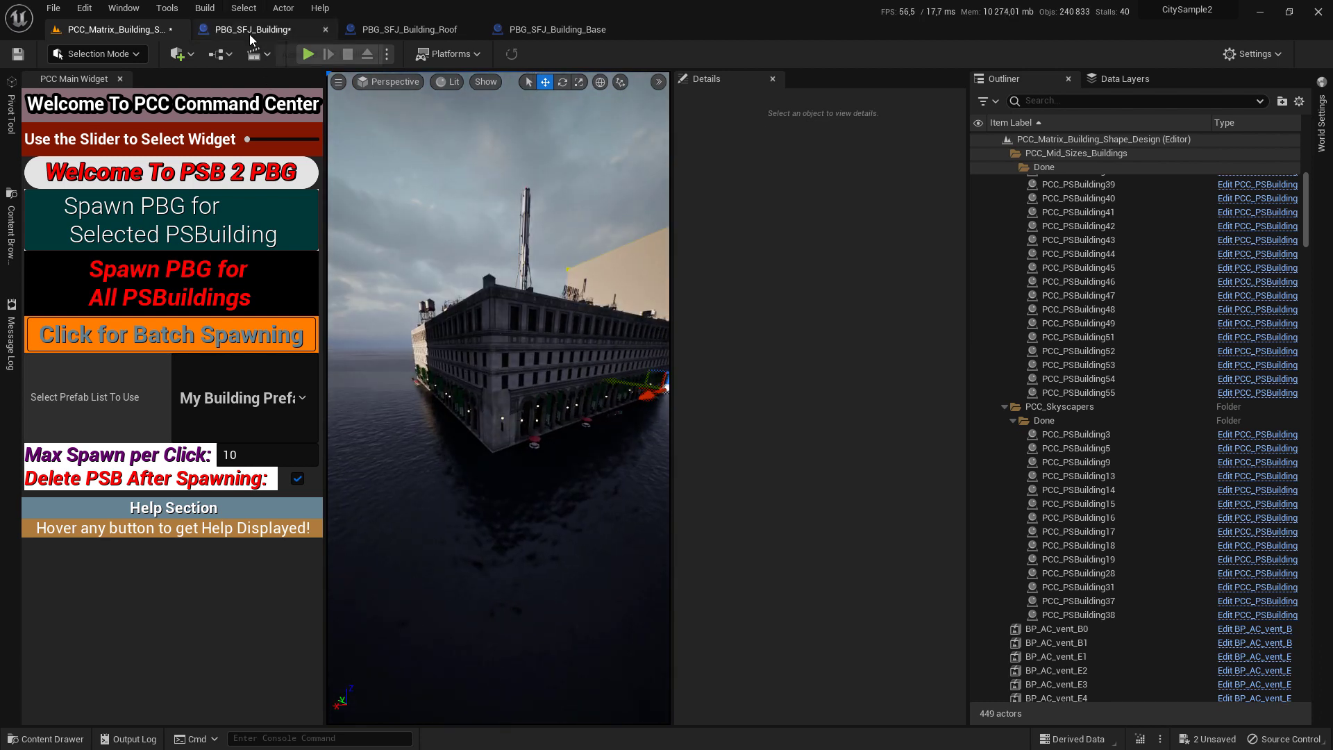
Examine the Min Max Floor Number (PCC) range of the Floor Lv2 block in PBG_SFJ_Building's Floor Block Manager
click(252, 29)
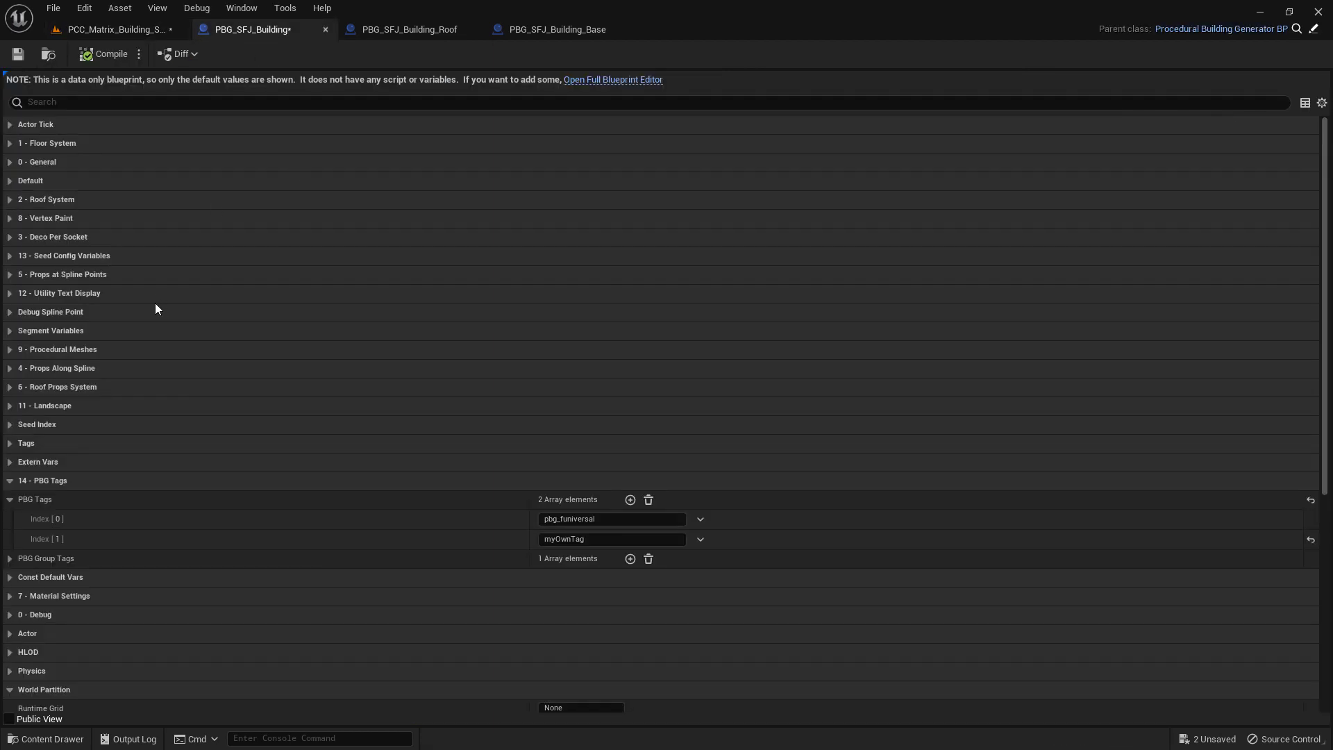
click(58, 142)
scroll(44, 416, down, 3)
click(11, 432)
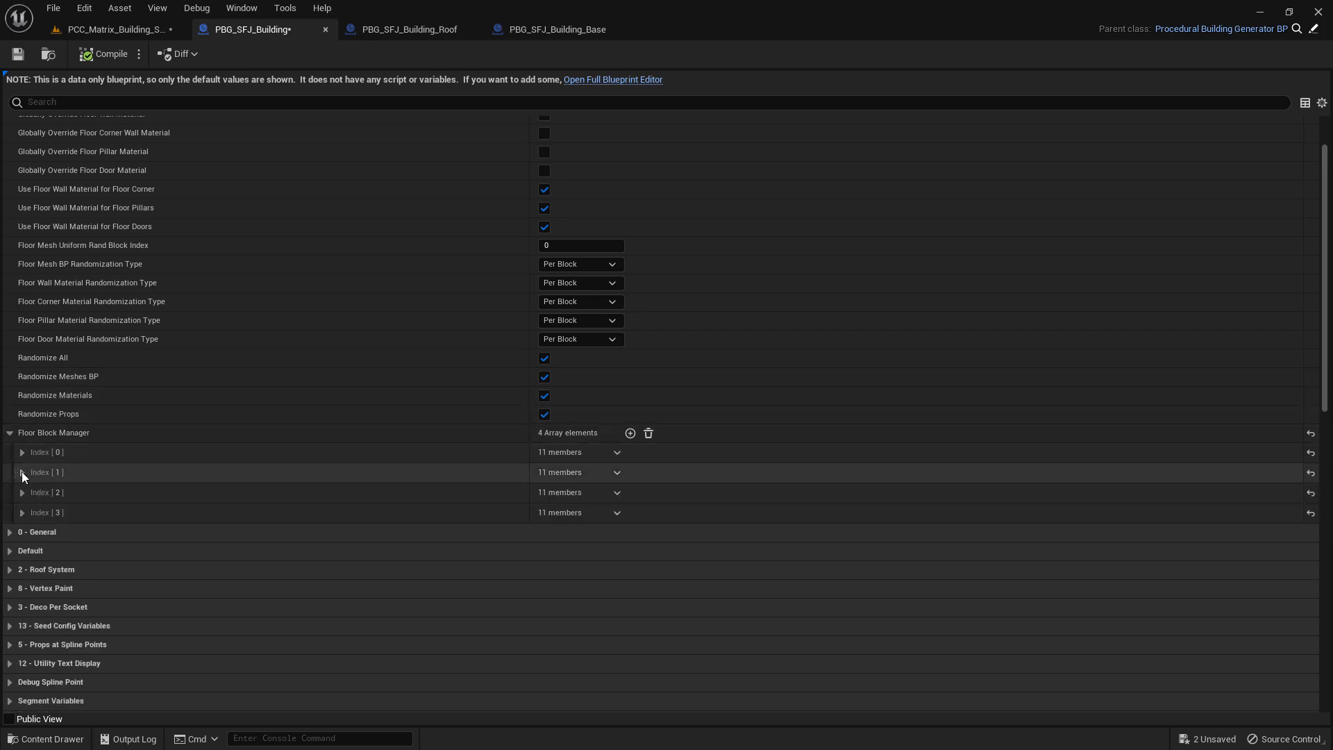
click(22, 472)
scroll(41, 500, down, 3)
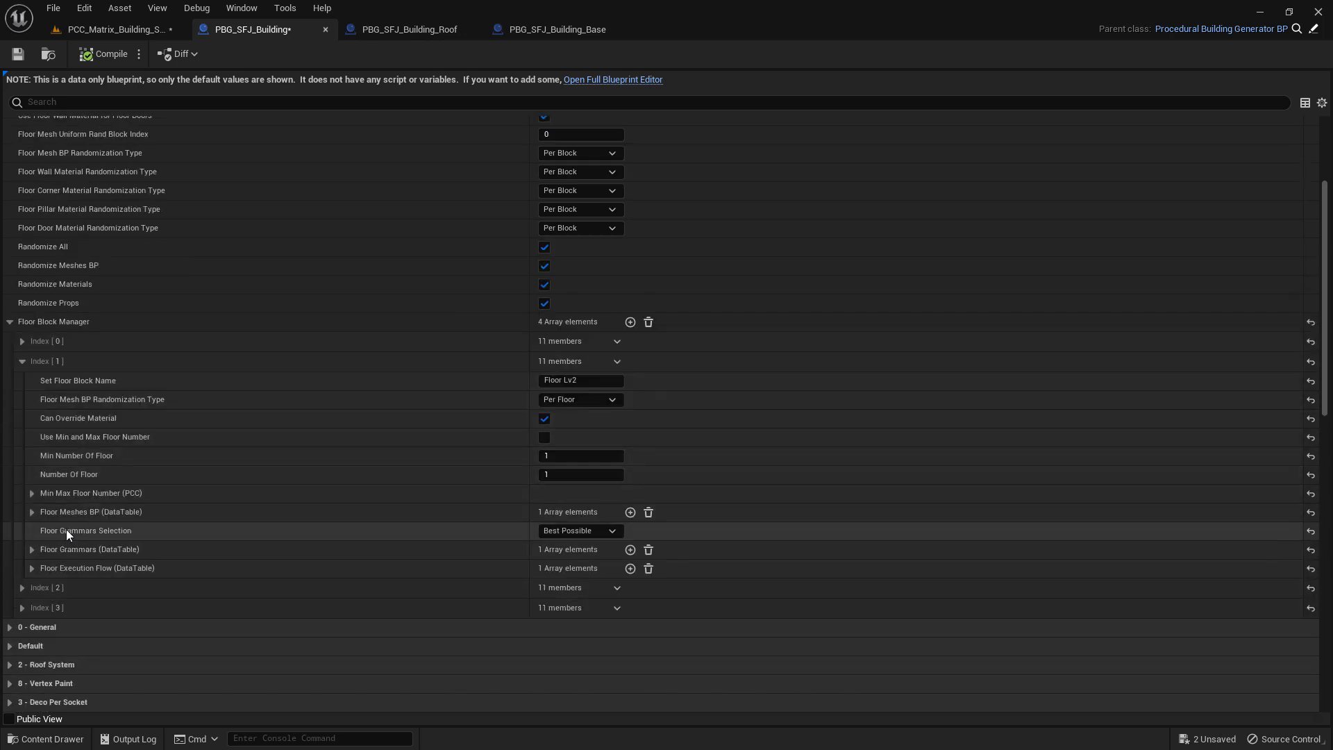
click(30, 494)
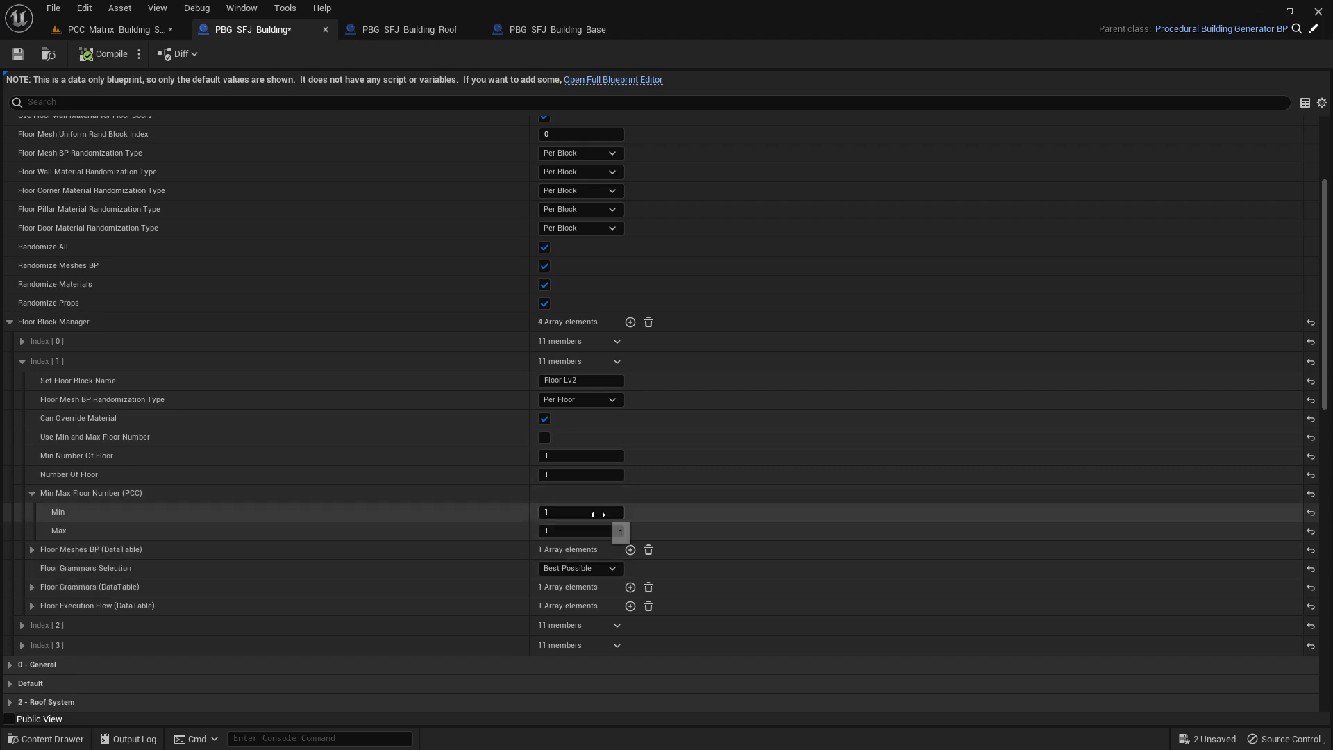
click(22, 361)
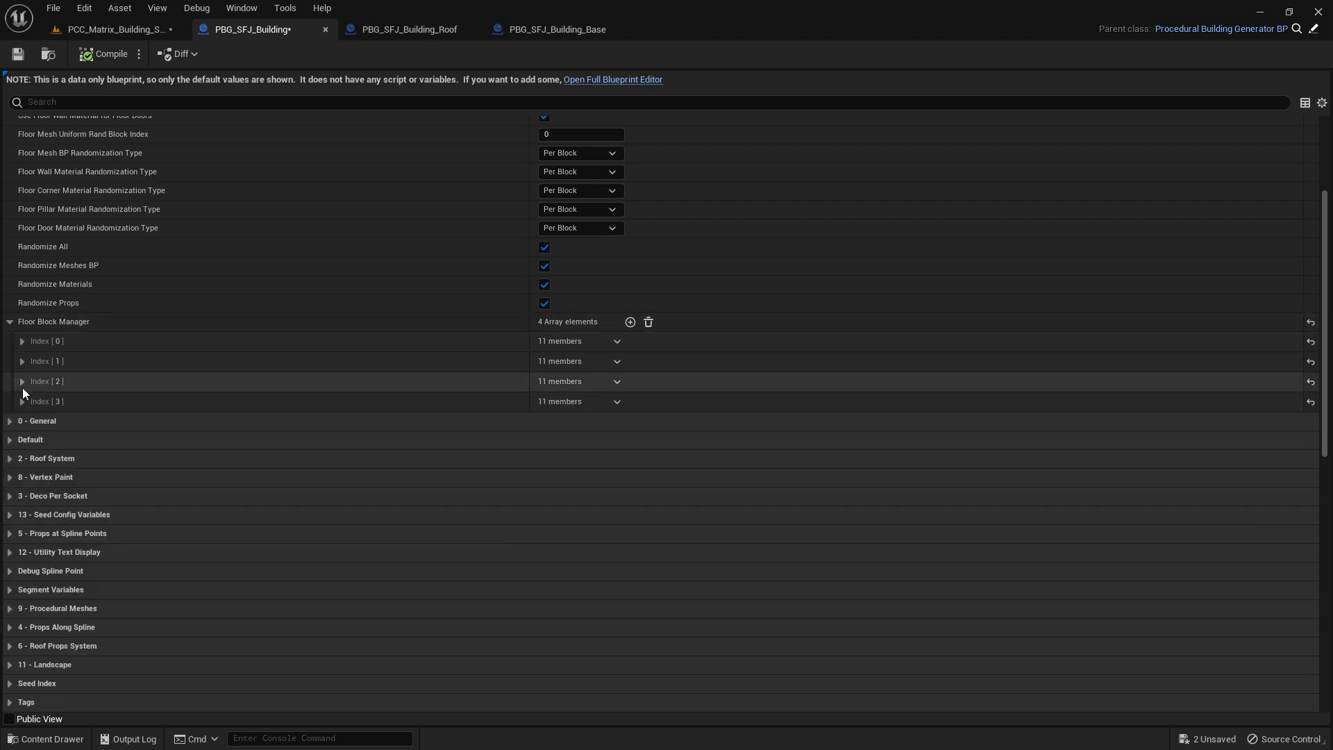
Examine the Min Max Floor Number (PCC) range of the Floor Lv3 block in the Floor Block Manager
click(23, 383)
click(31, 518)
click(581, 532)
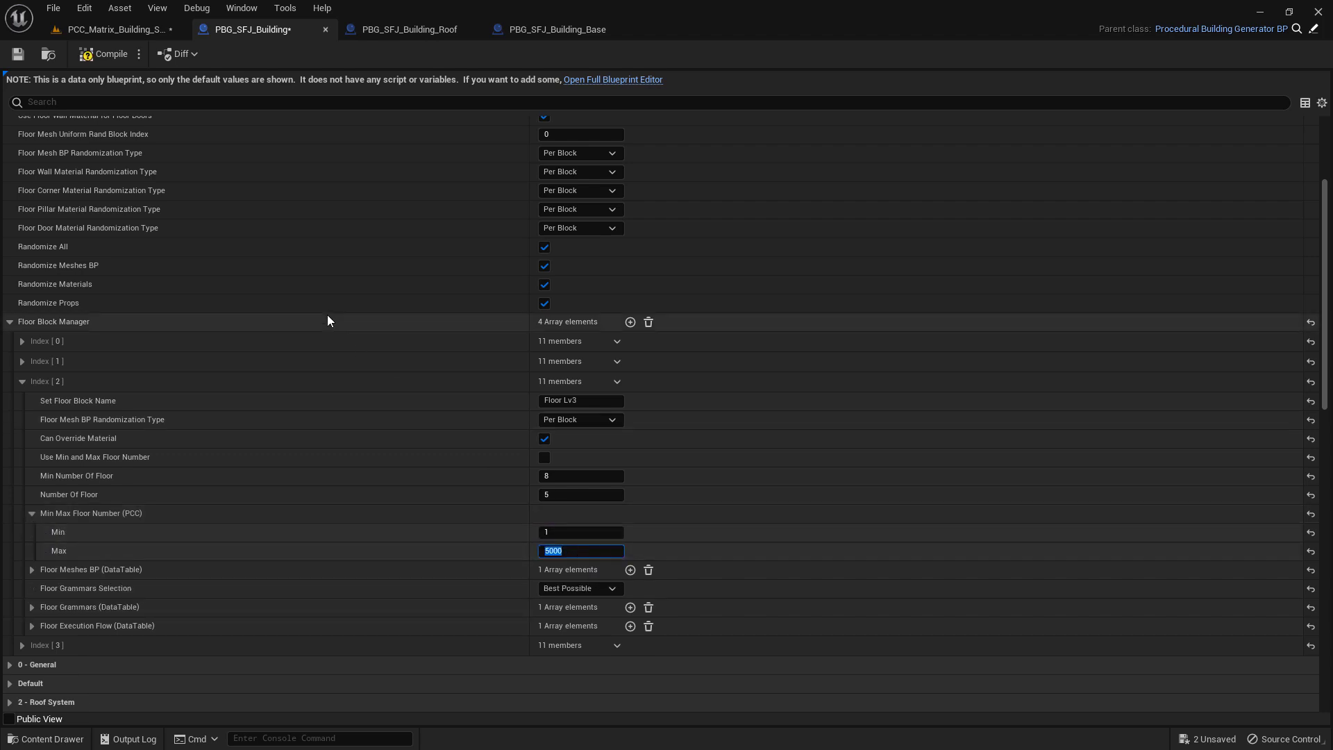
key(Return)
Set the Building Base Floor Tag of the neighbouring box-shaped PCC_PSBuilding51 to myOwnTag and spawn its PBG
click(117, 29)
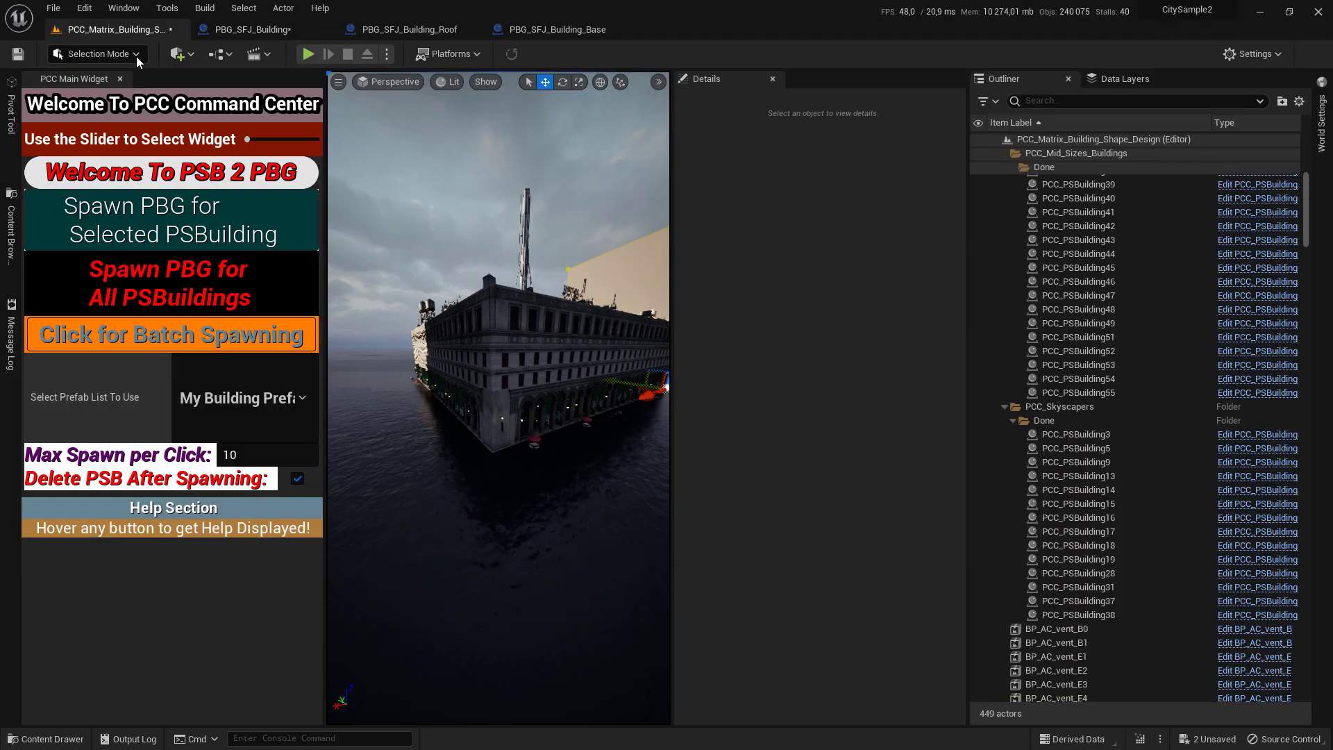
mouse_move(458, 279)
right_down()
mouse_move(527, 283)
mouse_move(458, 280)
right_up()
click(488, 352)
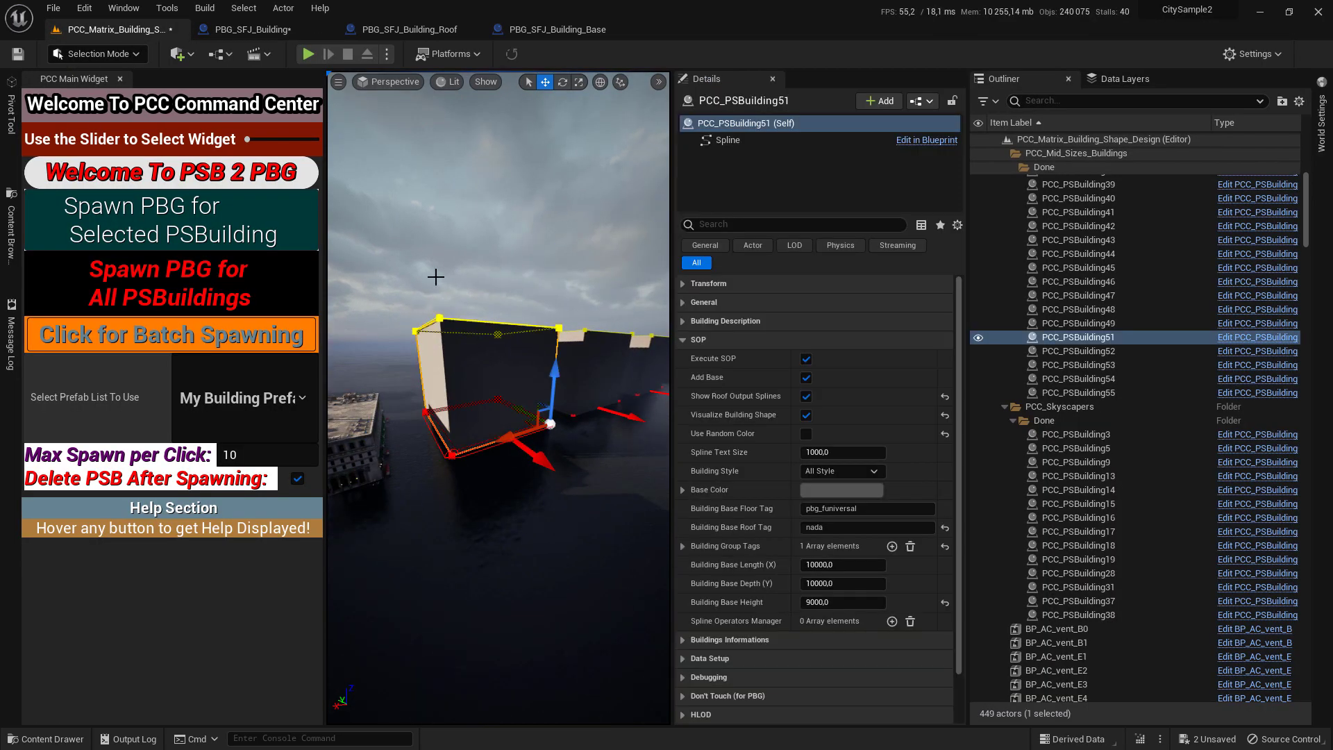
key(f)
click(833, 509)
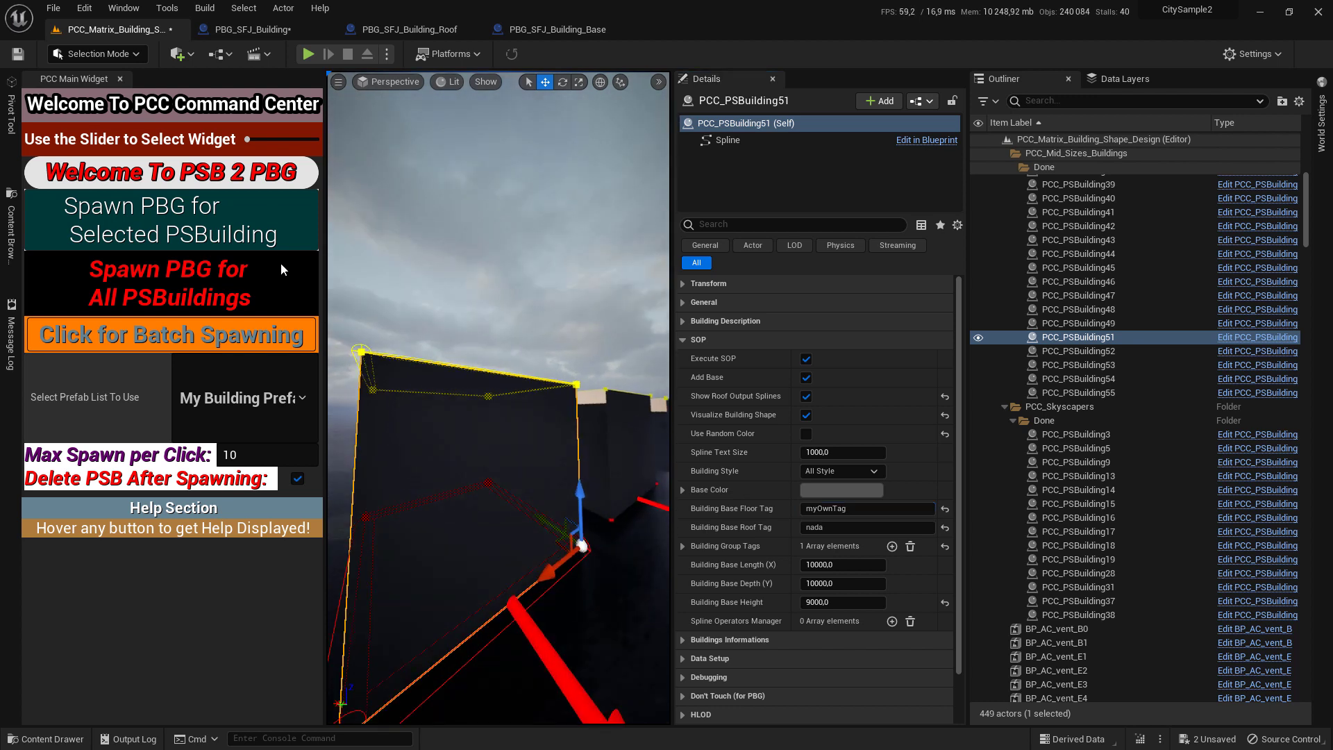
click(237, 232)
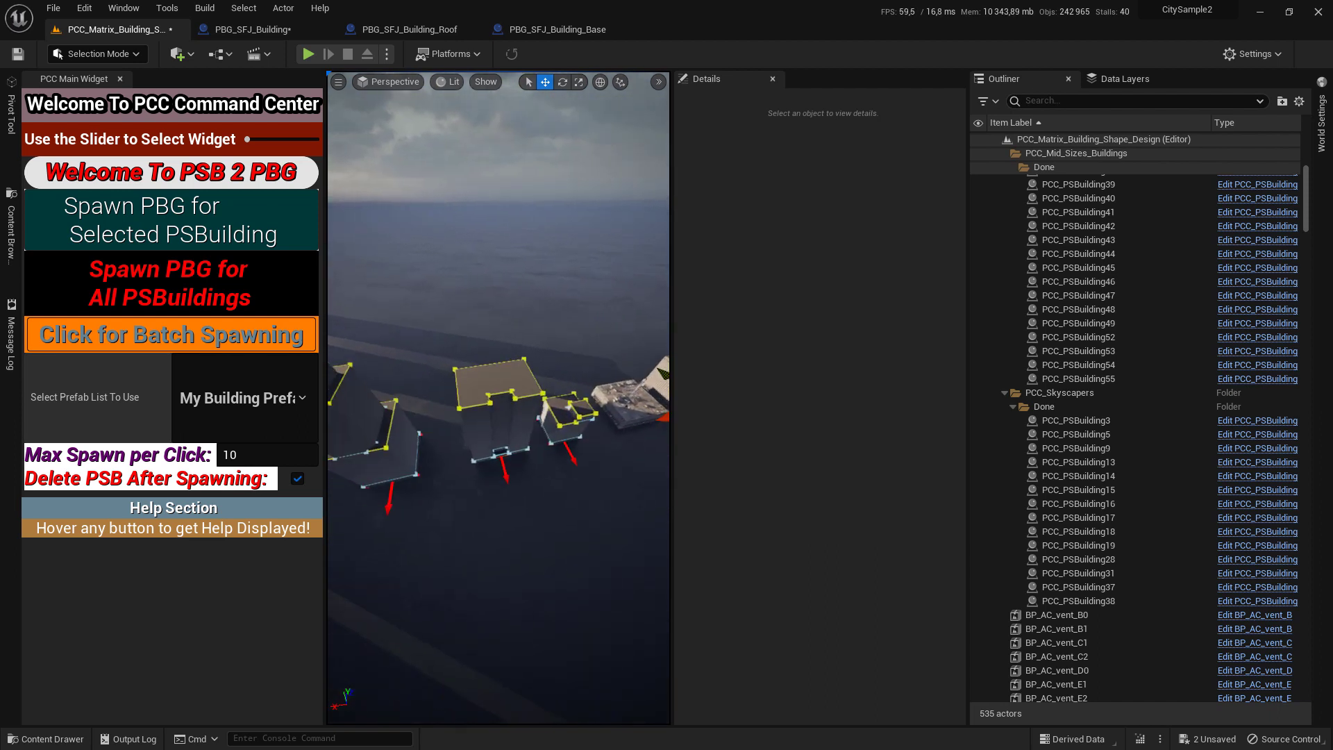
Select the building shape PCC_PSBuilding48 in the level to view its floor and roof tags
click(520, 323)
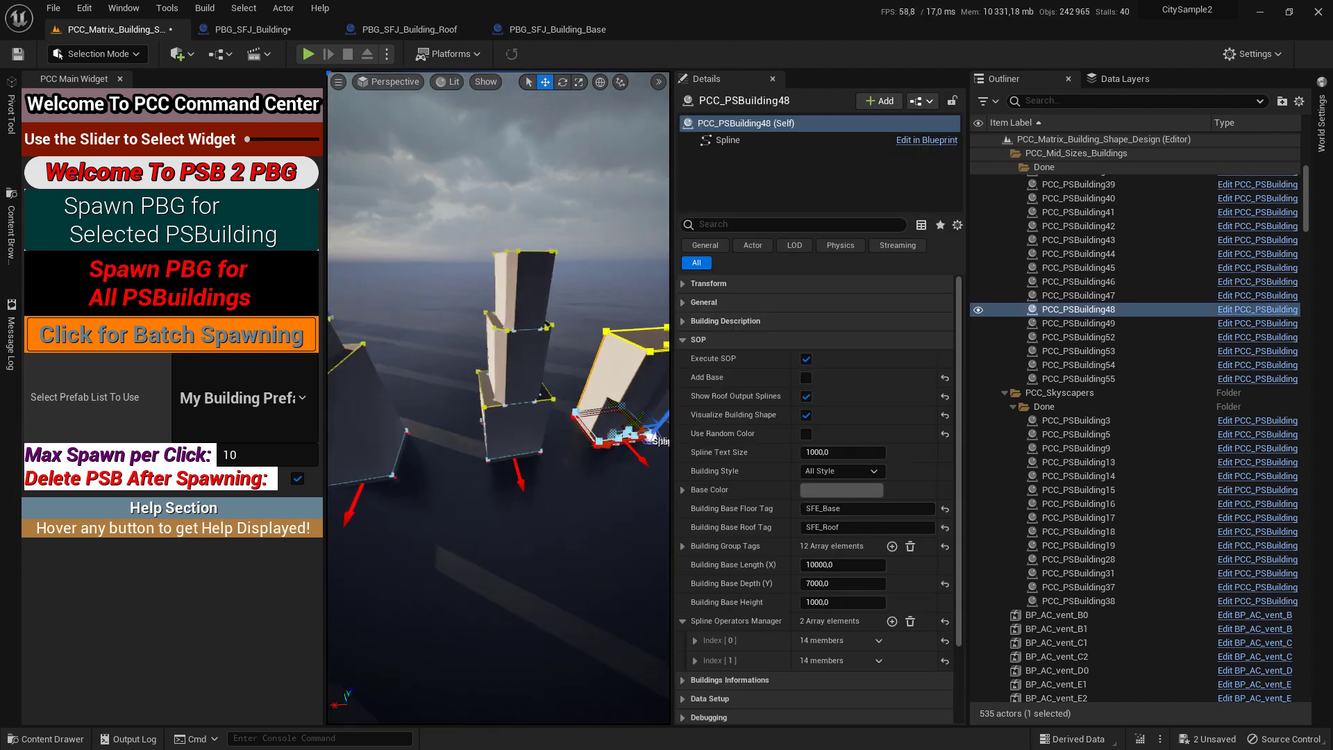